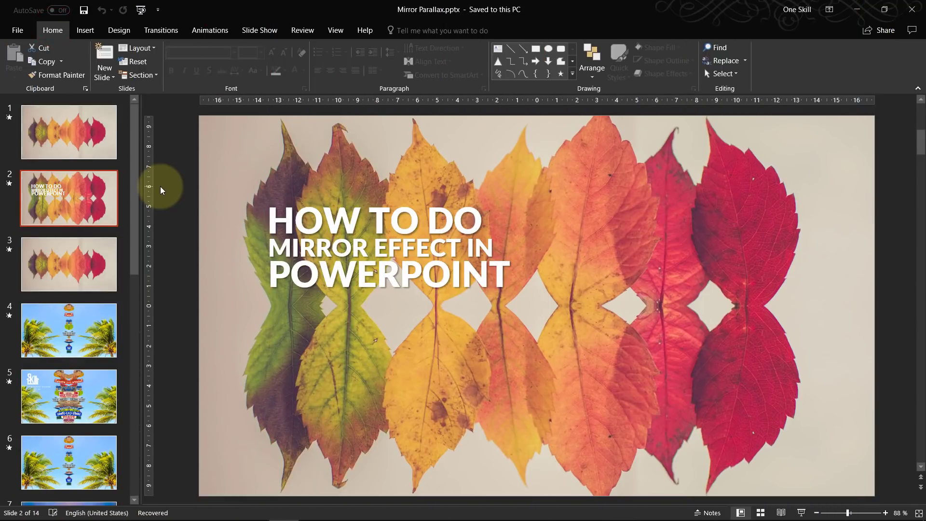
Step: Create a new blank presentation, set slide 1 to the Blank layout, and turn on Guides
left_click(19, 30)
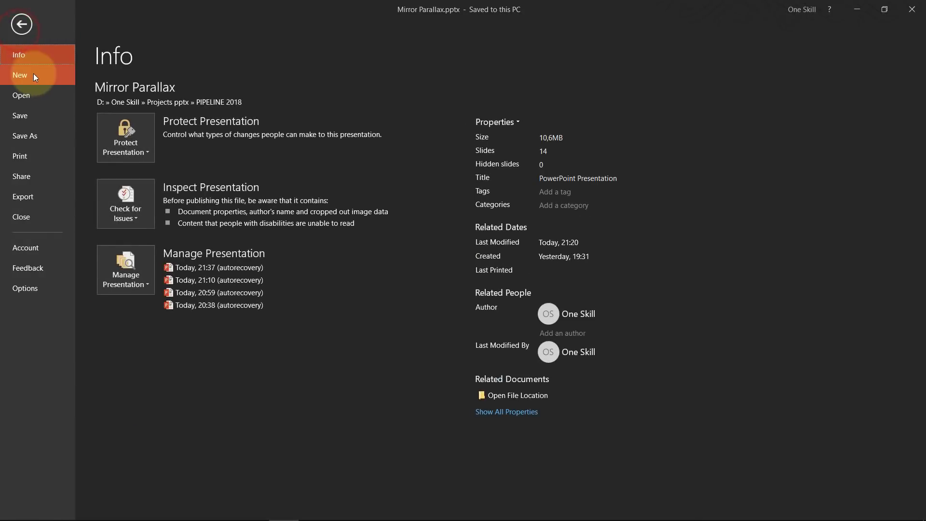
left_click(36, 77)
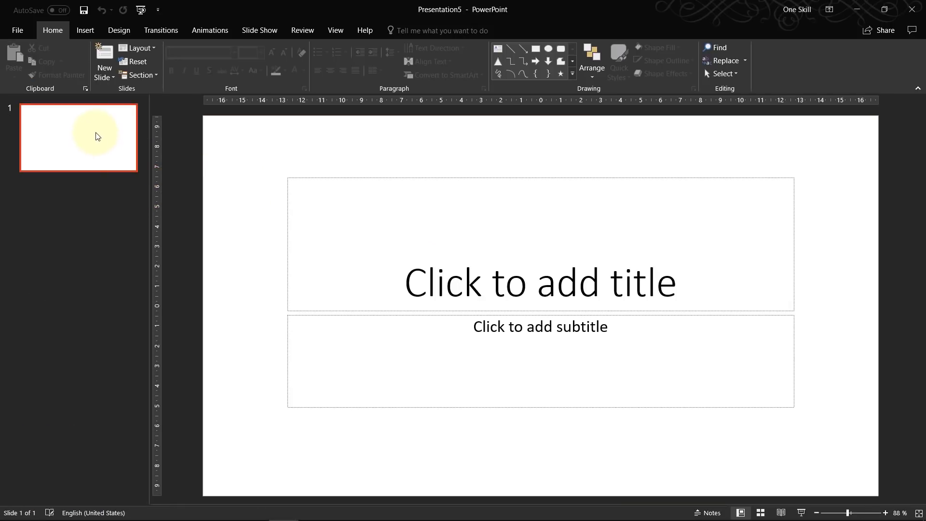
right_click(88, 129)
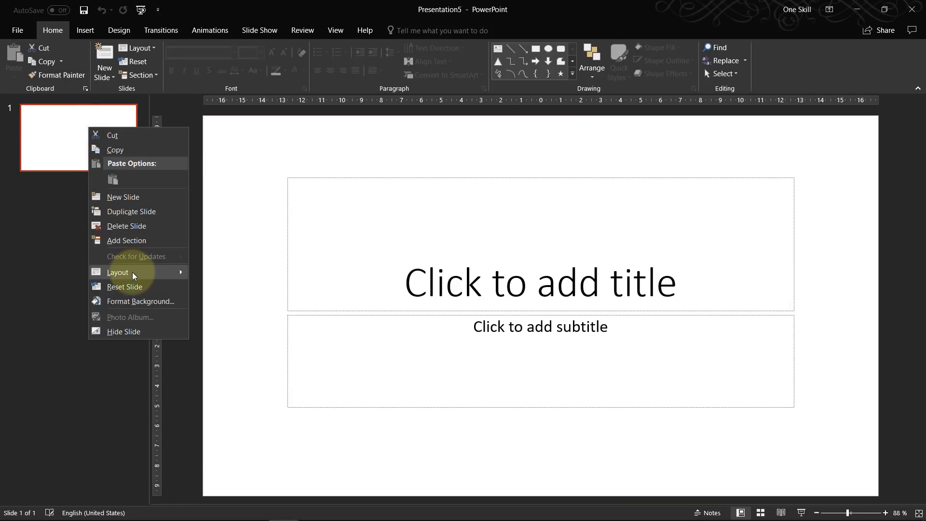
mouse_move(132, 272)
left_click(224, 415)
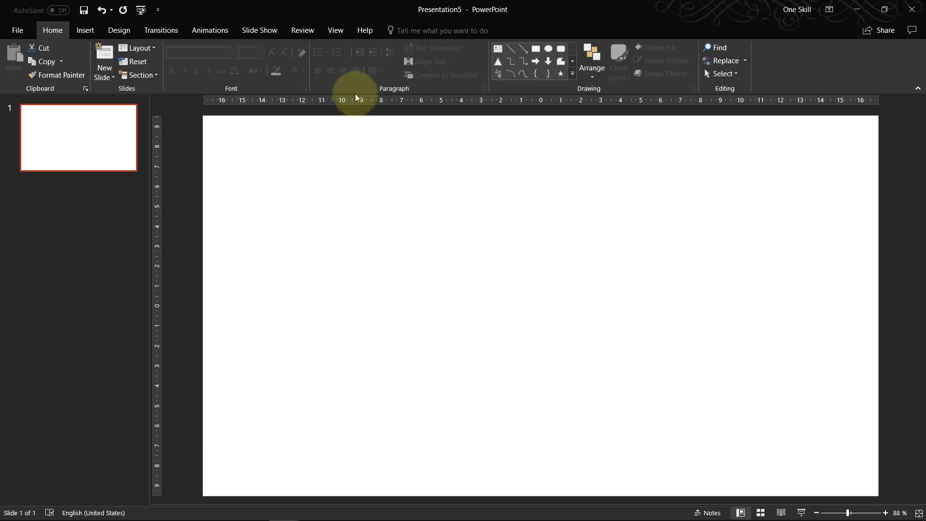
left_click(340, 35)
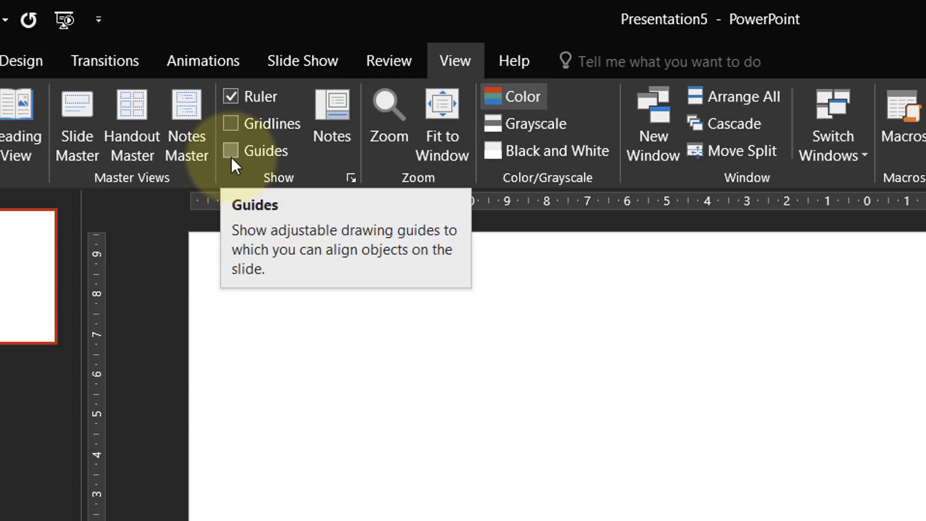
left_click(231, 154)
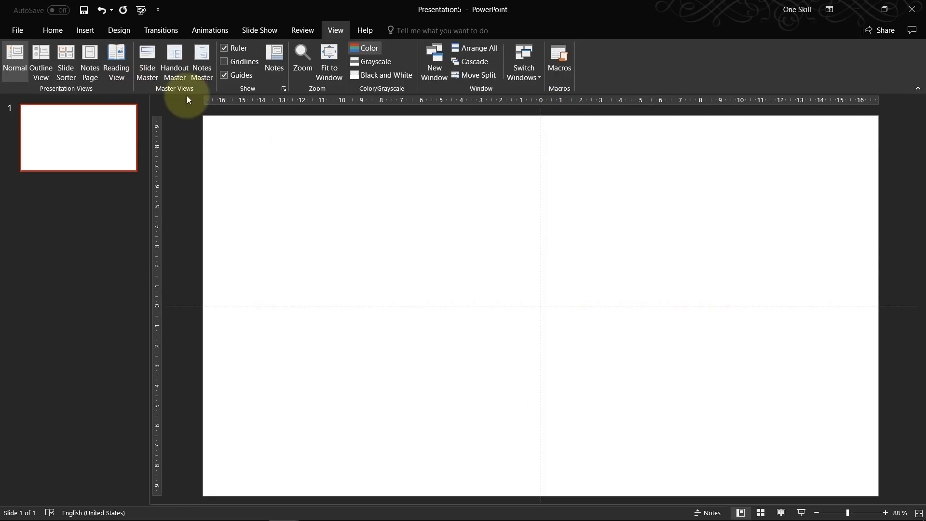
Step: Insert everaldo-coelho-486011.jpg so it fills the slide at 33,87 × 19,05 cm
left_click(85, 31)
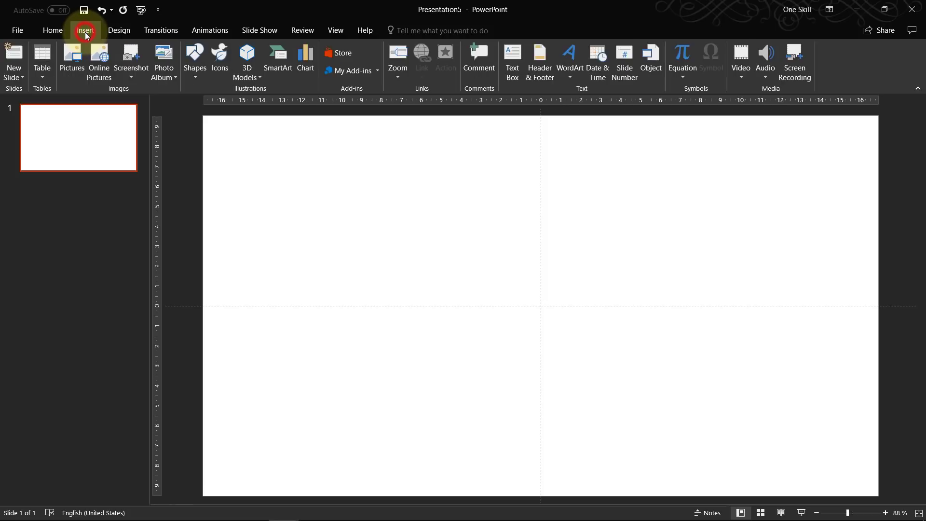
left_click(72, 58)
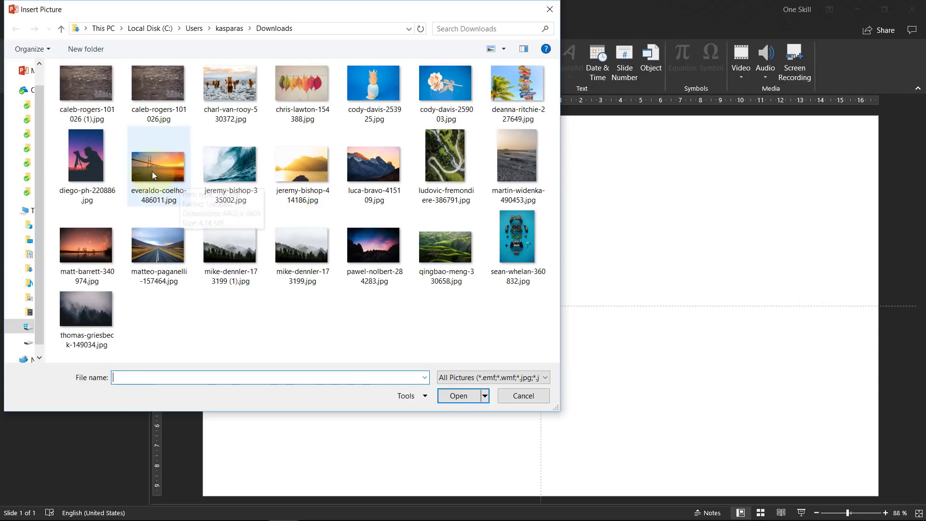
left_click(149, 168)
left_click(462, 394)
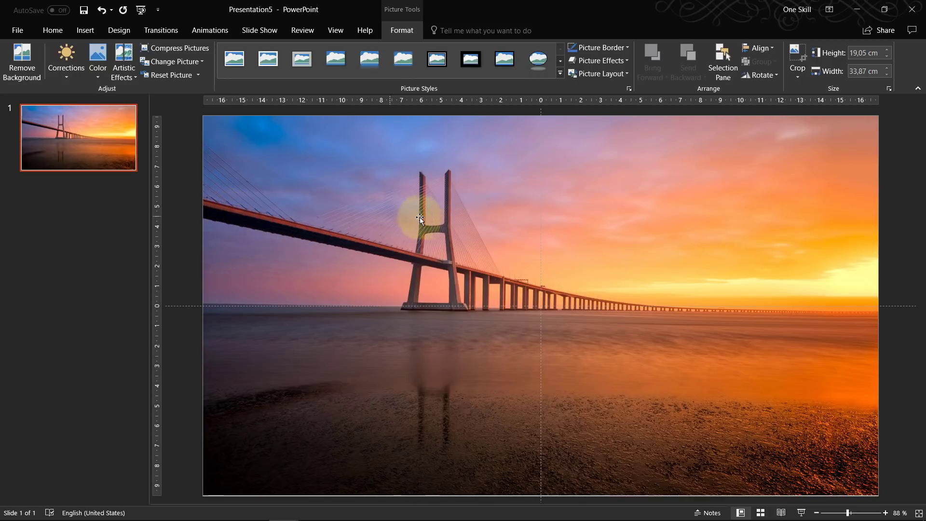
left_click(336, 201)
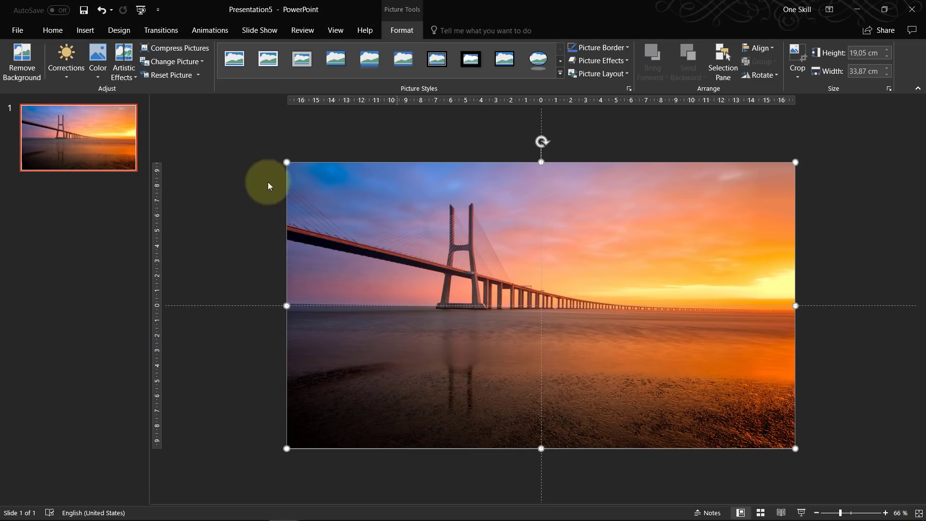
left_click_drag(795, 305, 572, 305)
left_click_drag(467, 279, 584, 275)
left_click(797, 73)
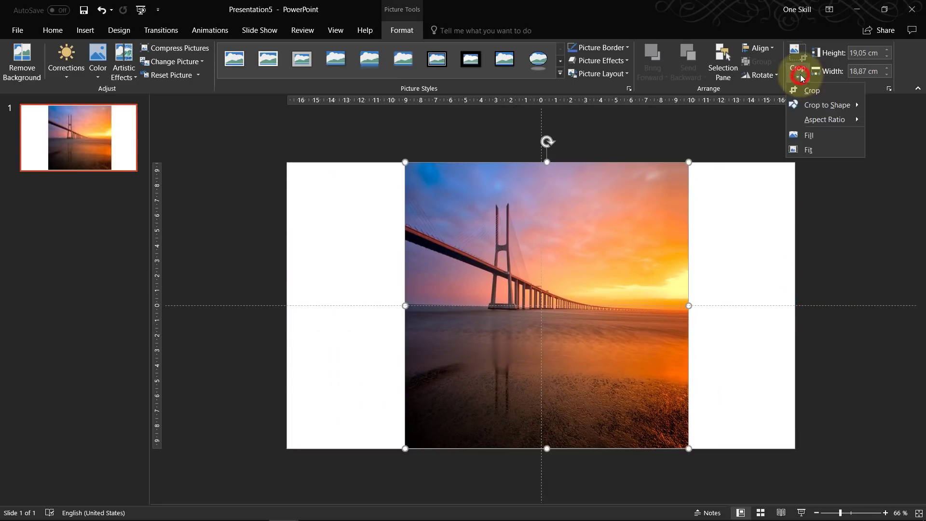
mouse_move(836, 125)
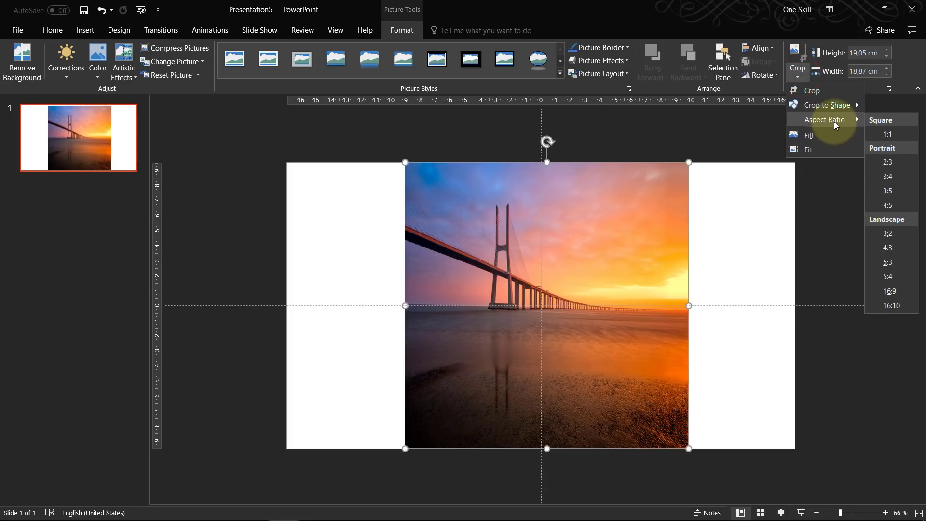
left_click(889, 291)
left_click(795, 51)
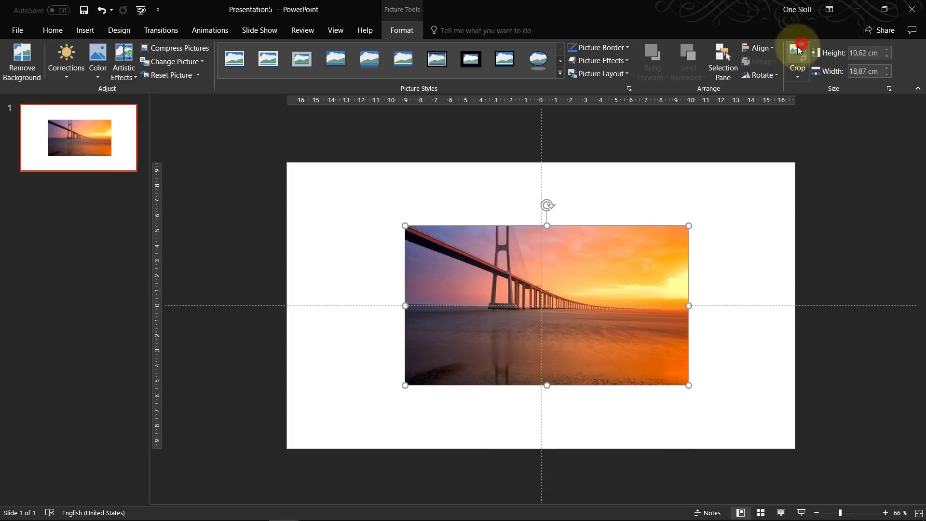
left_click_drag(594, 268, 477, 201)
left_click_drag(571, 323, 795, 449)
left_click(853, 283)
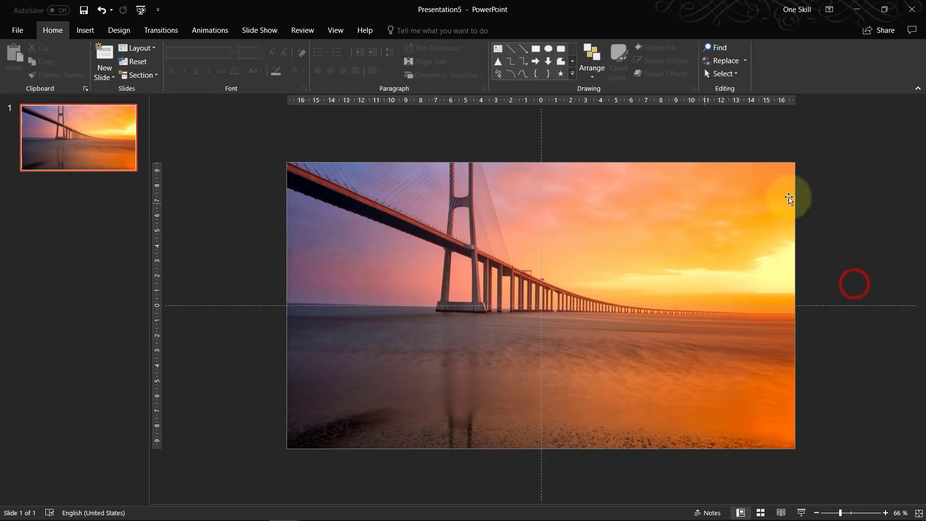
key("ctrl+z")
key("ctrl+z")
key("ctrl+z")
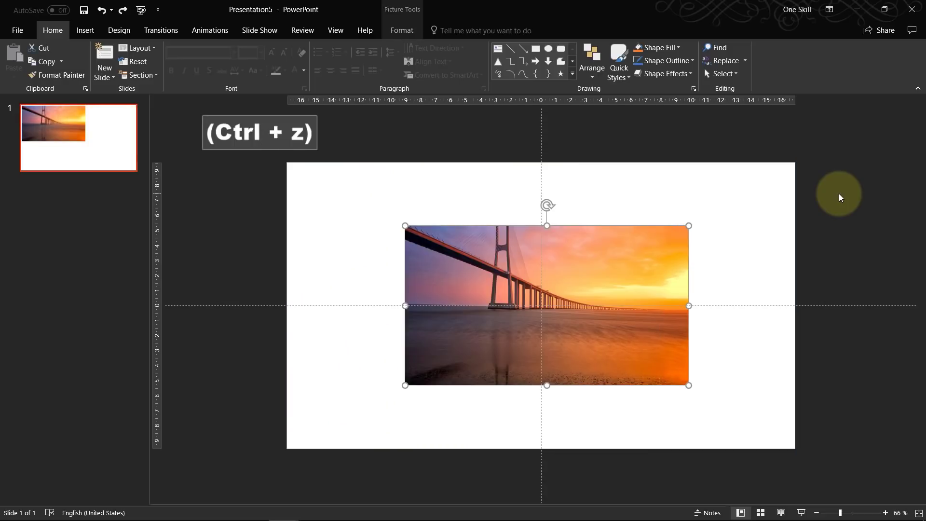
key("ctrl+z")
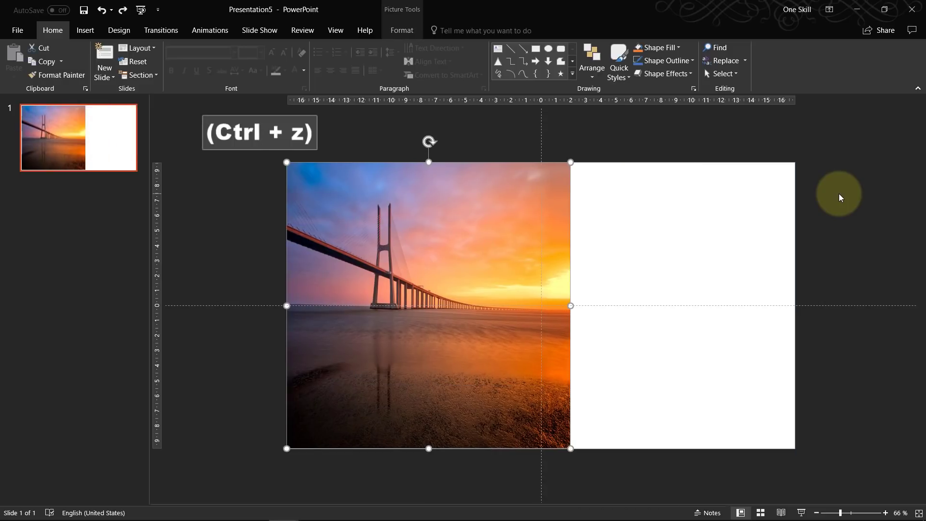
key("ctrl+z")
left_click(849, 187)
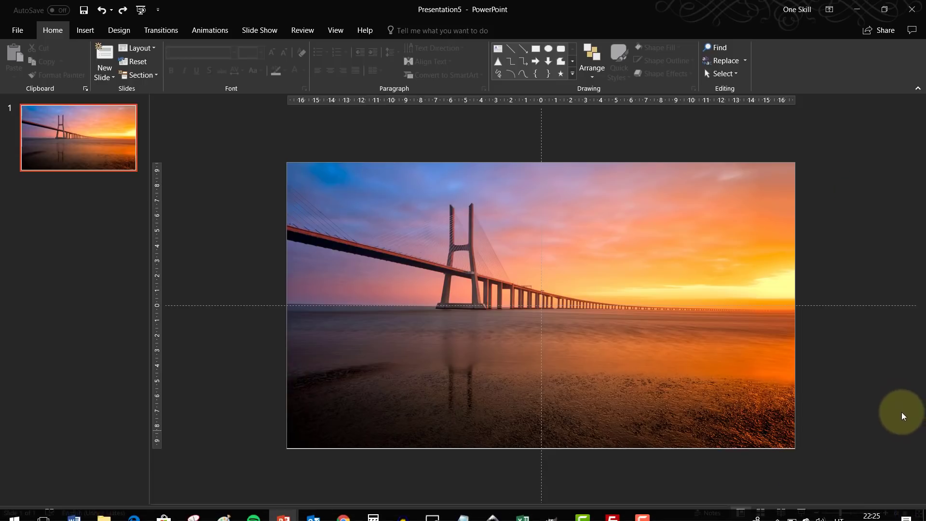
Step: Crop the bridge photo's right edge back to the centre guide, leaving 16,93 × 19,05 cm
left_click(886, 381)
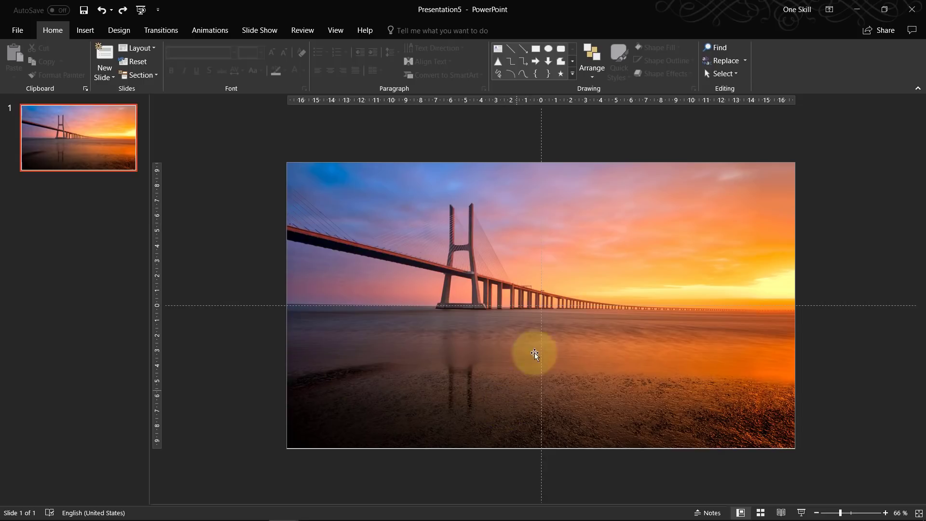
left_click(567, 227)
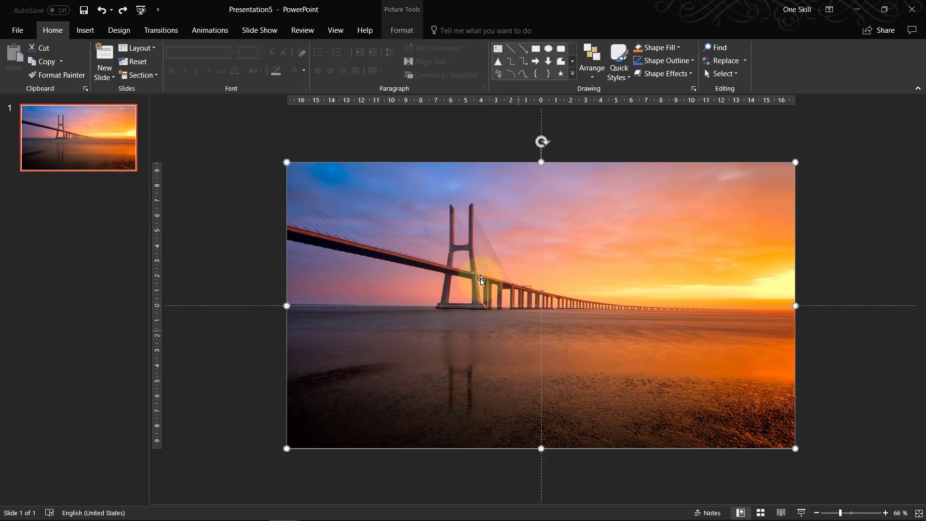
left_click(401, 30)
left_click(795, 51)
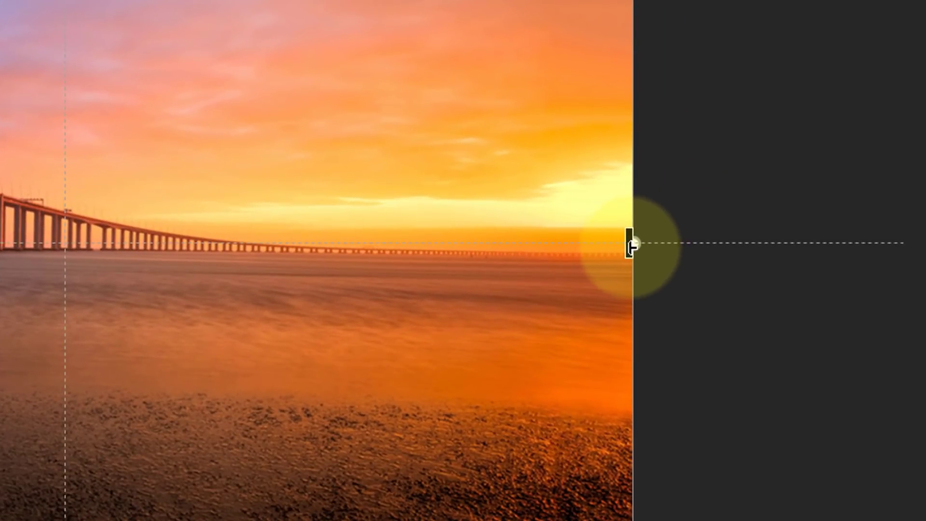
left_click_drag(628, 243, 88, 236)
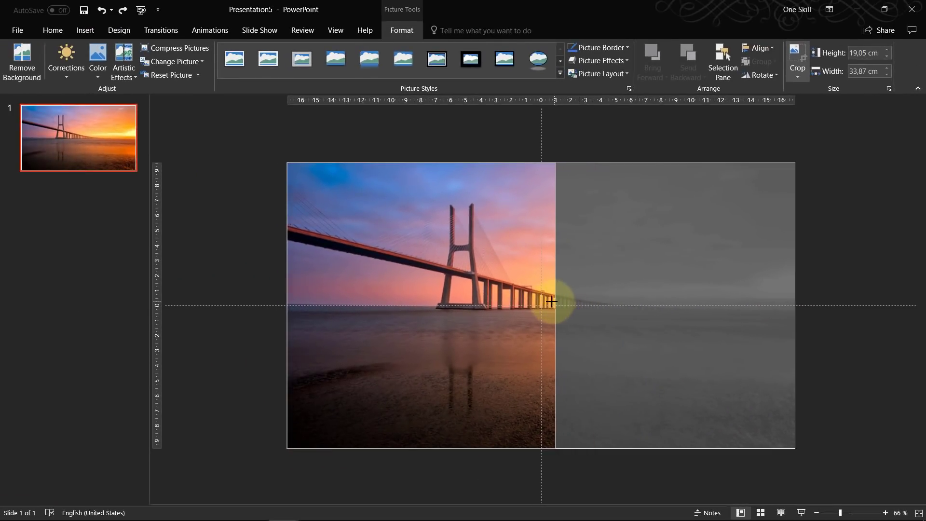
left_click_drag(551, 301, 540, 300)
left_click(796, 55)
left_click(855, 159)
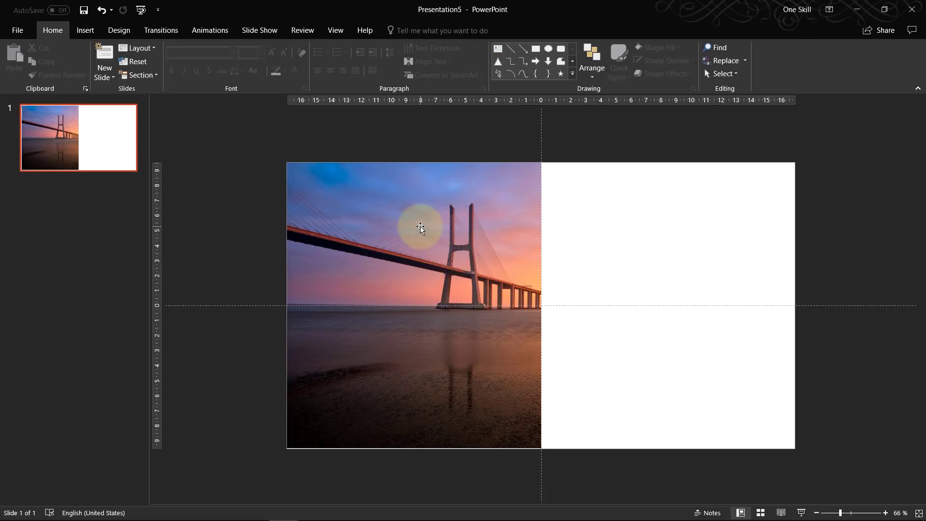
Step: Duplicate the half photo with Ctrl+D, move the copy to the right half, and flip it horizontally
left_click(421, 226)
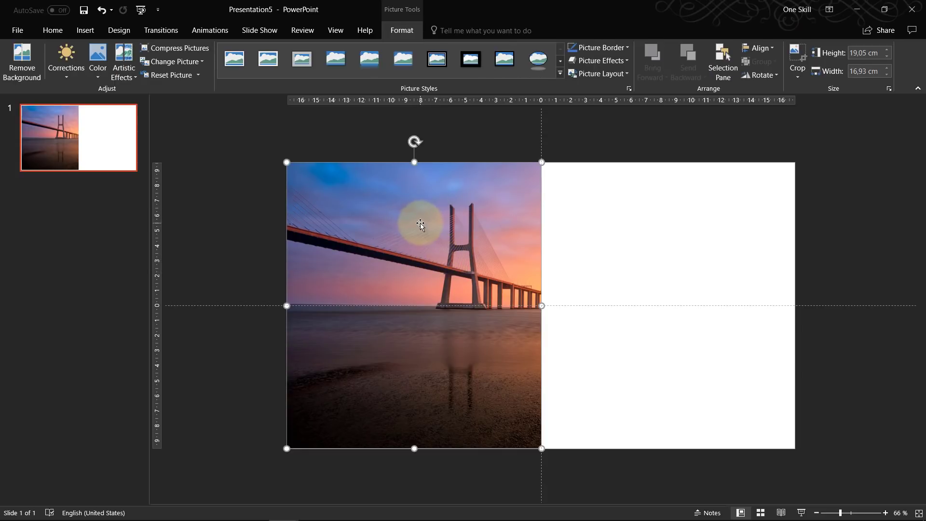
key("ctrl+d")
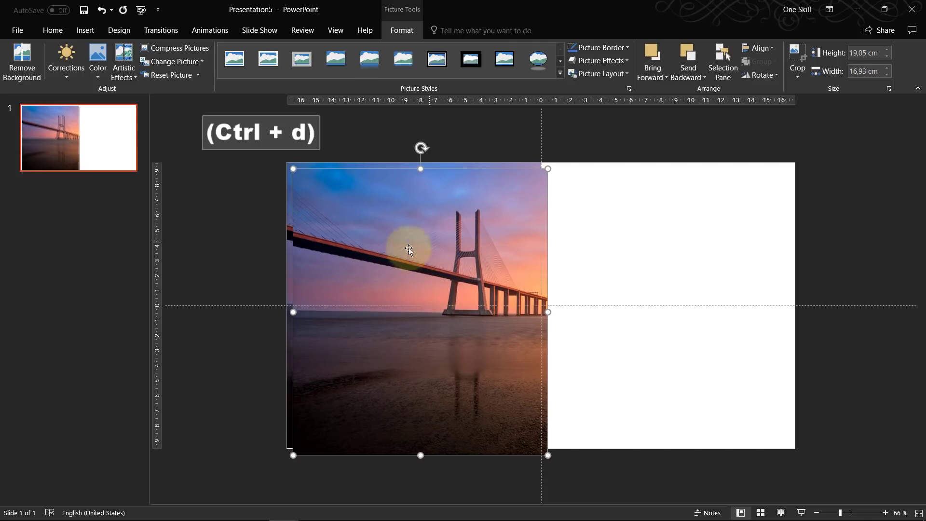
left_click_drag(374, 227, 621, 220)
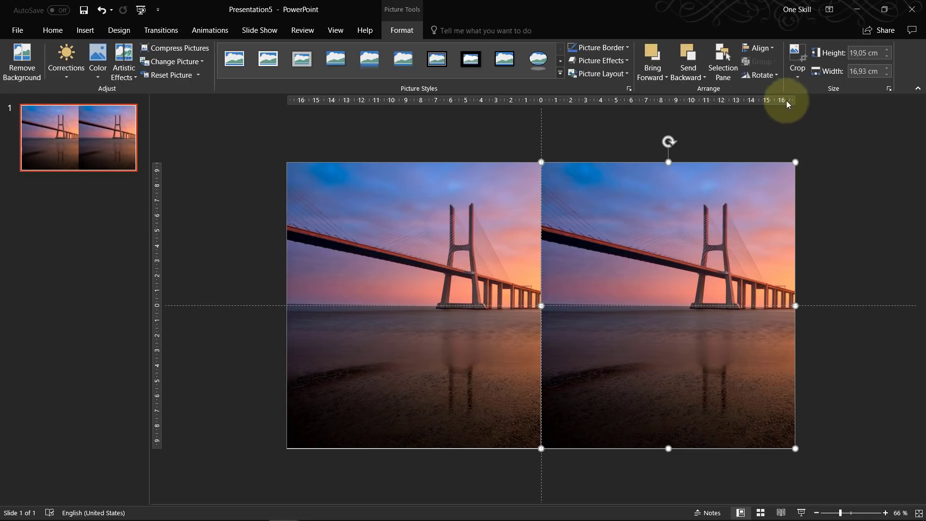
left_click(771, 77)
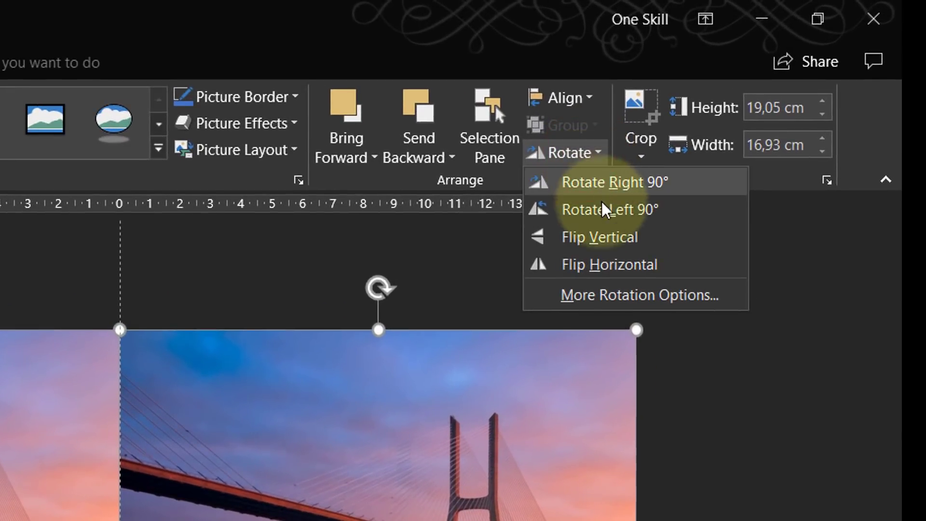
left_click(608, 266)
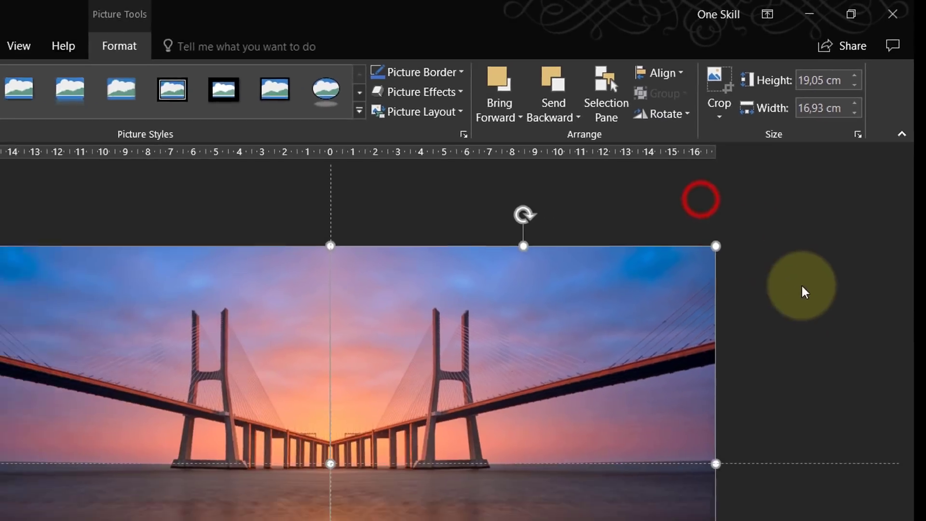
left_click(802, 288)
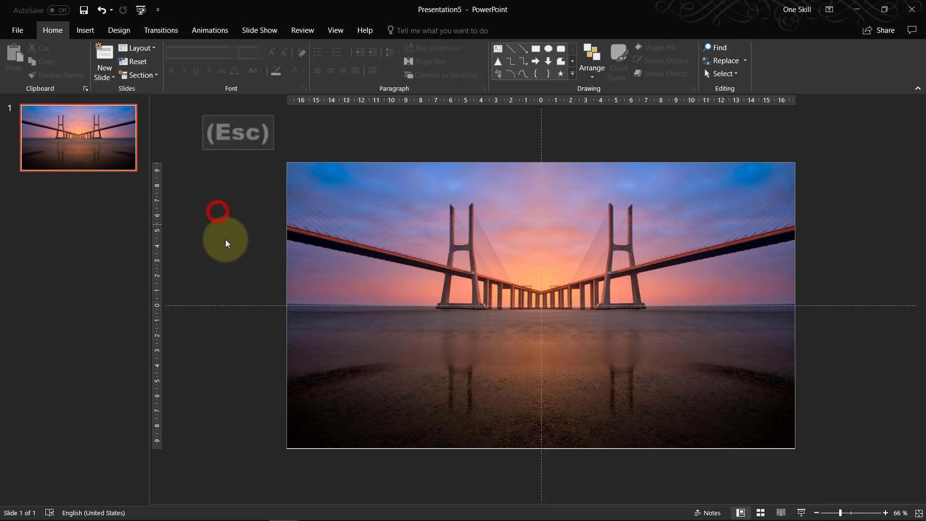
Step: Duplicate slide 1 to create a second mirrored-bridge slide
left_click(106, 126)
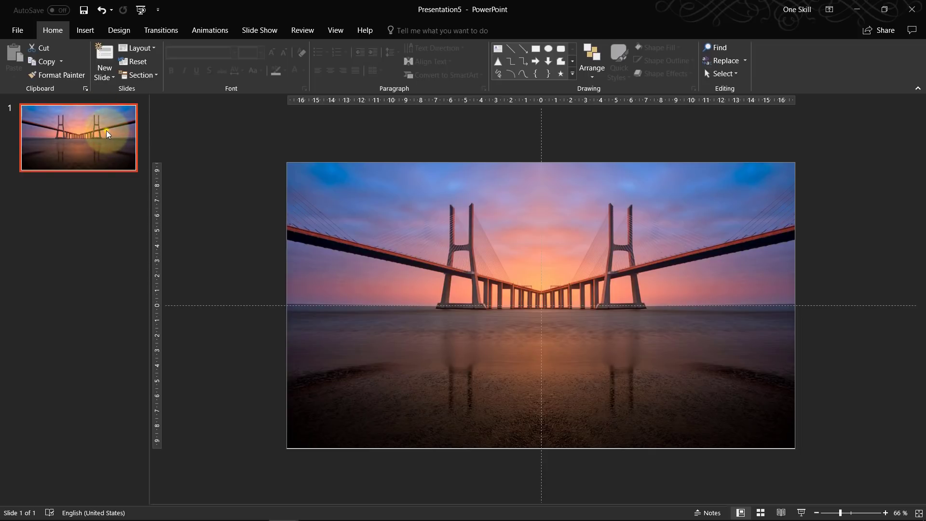
right_click(106, 131)
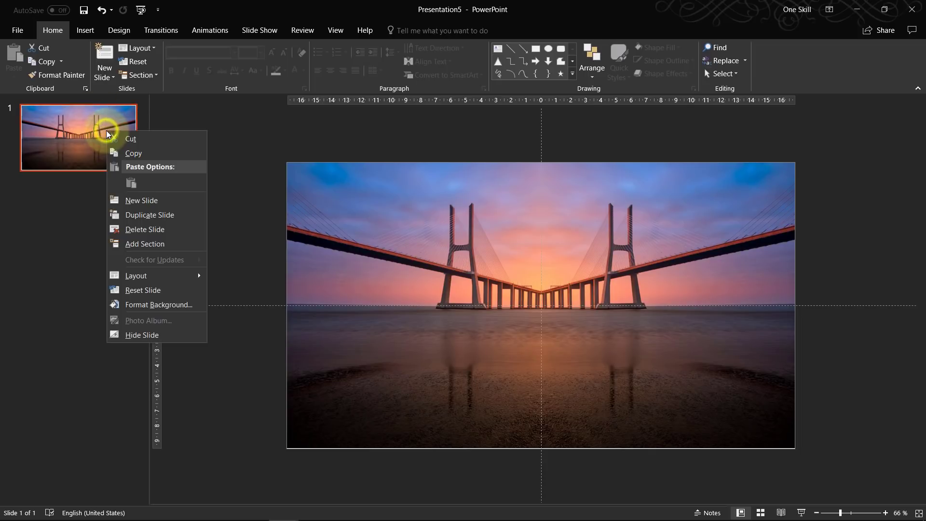
left_click(148, 218)
left_click(233, 197)
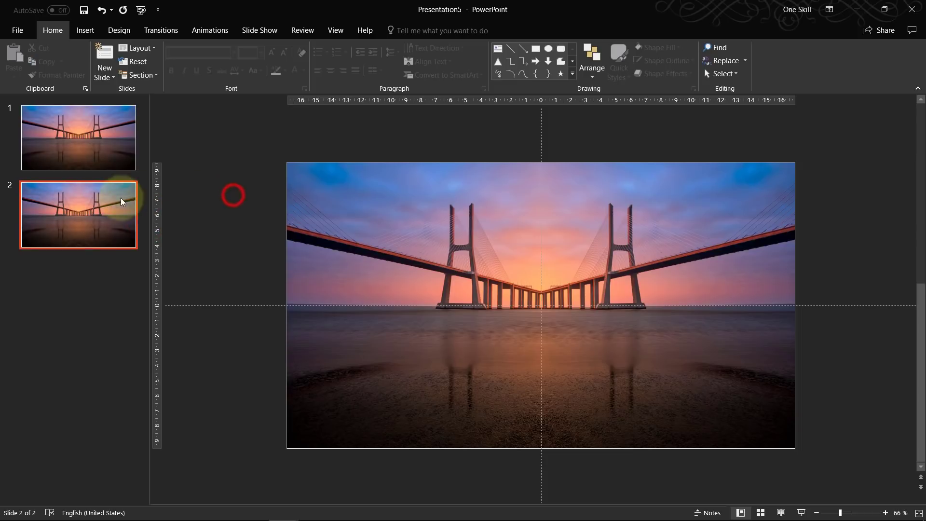
Step: Apply the Morph transition to slide 2
left_click(167, 33)
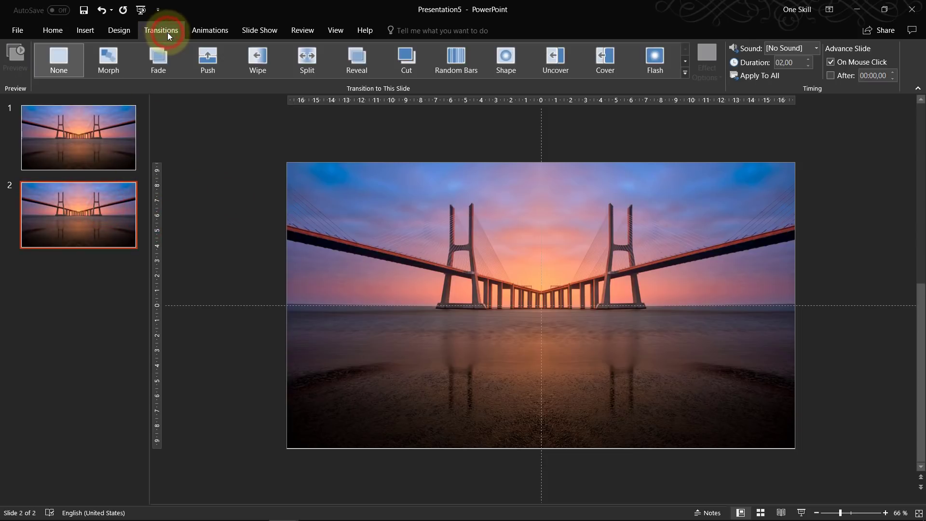
left_click(108, 56)
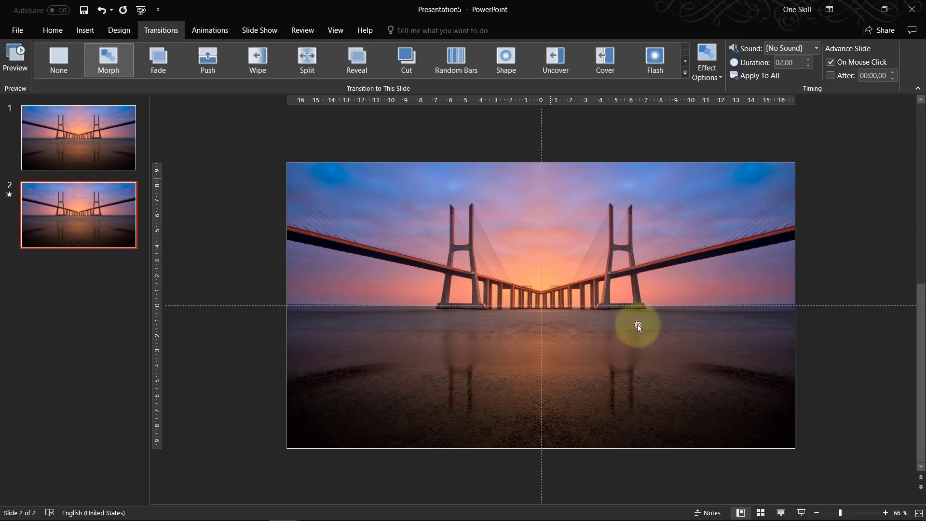
left_click(247, 192)
Step: Delete the right-half picture on slide 2
left_click(451, 273)
left_click(689, 285)
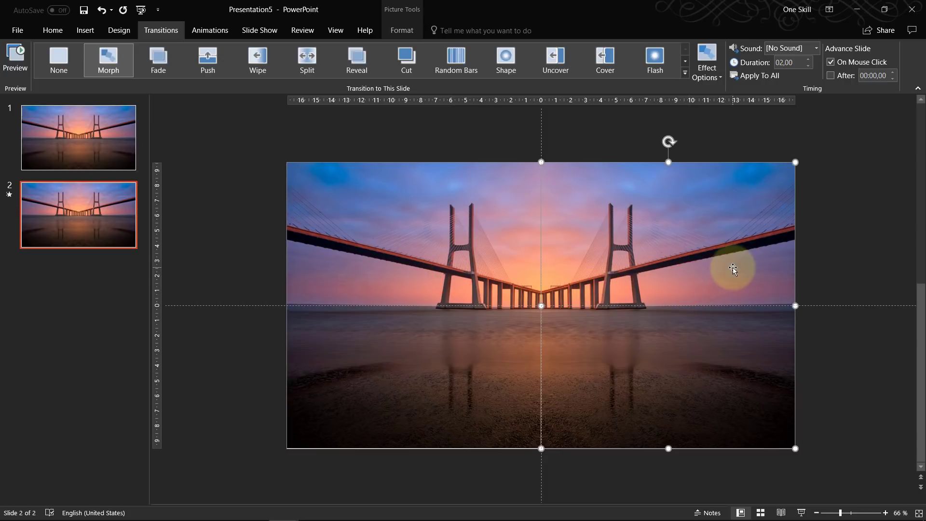
key("Delete")
Step: Re-crop the left-half picture, shifting the image left to frame the far bridge span
left_click(495, 241)
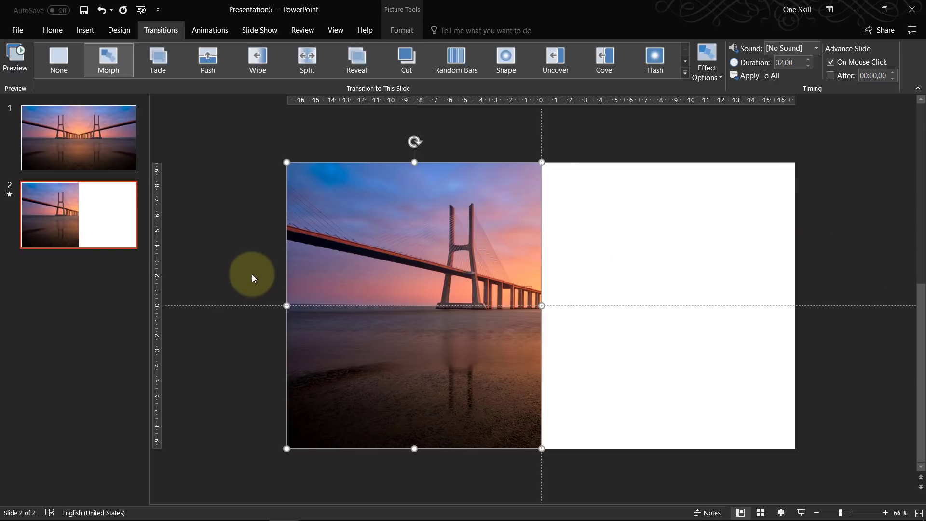
scroll(252, 272, "down", 2, "ctrl")
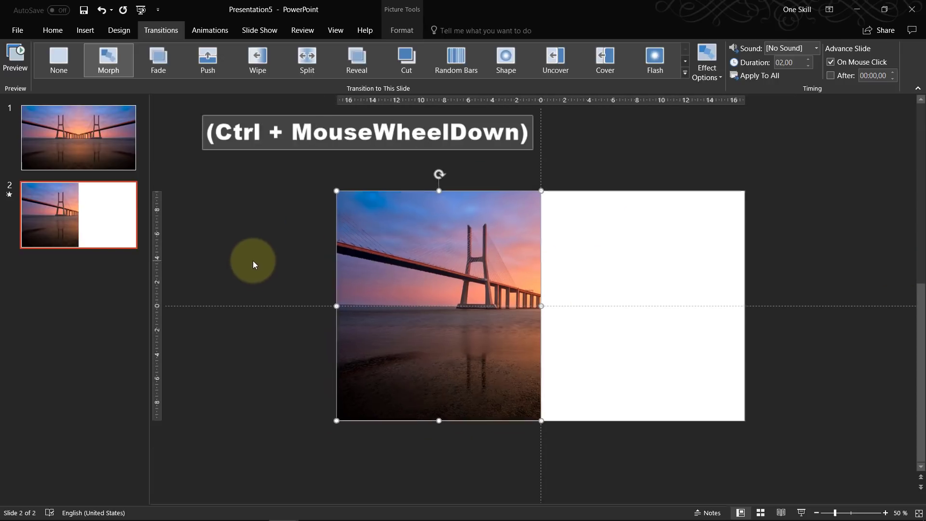
left_click(54, 32)
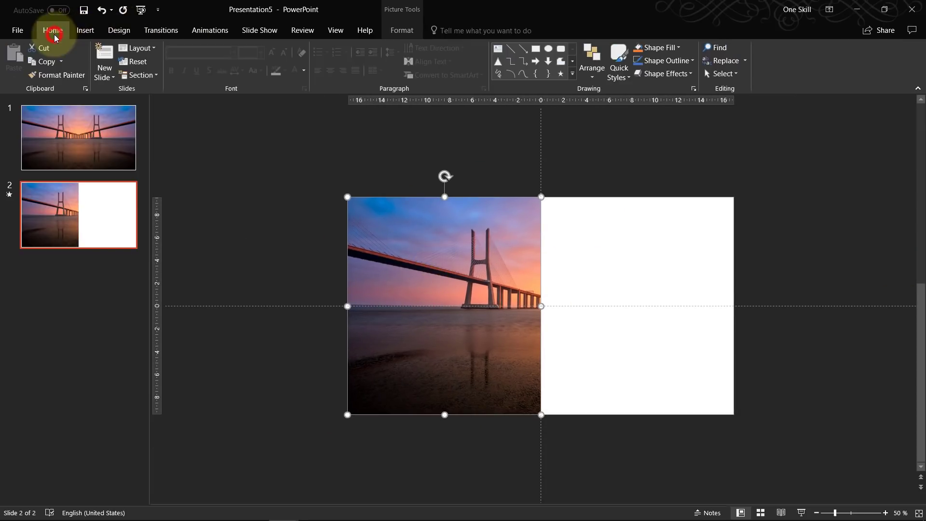
left_click(406, 32)
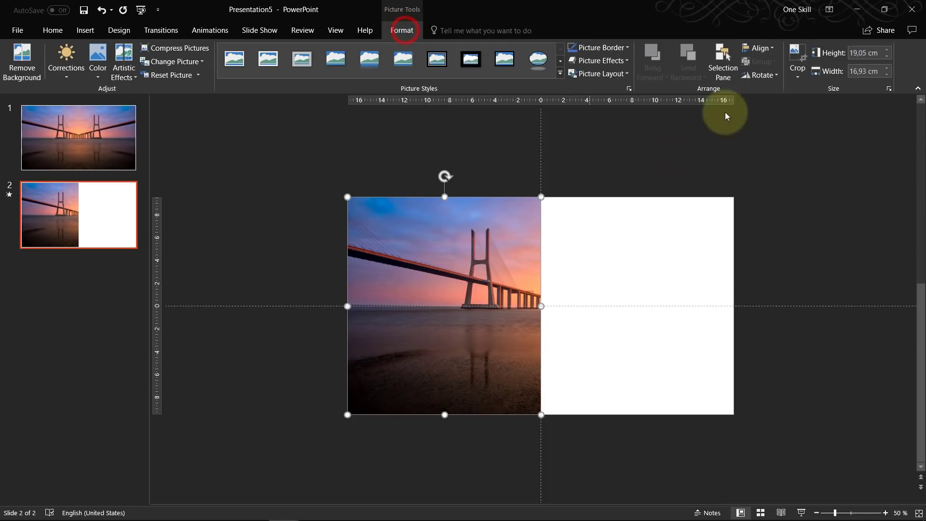
left_click(798, 54)
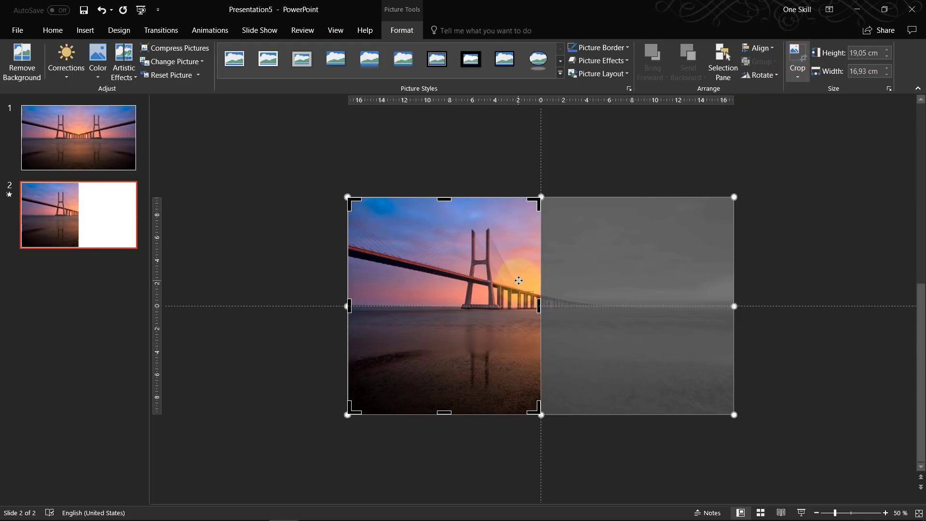
left_click_drag(519, 281, 382, 276, "shift")
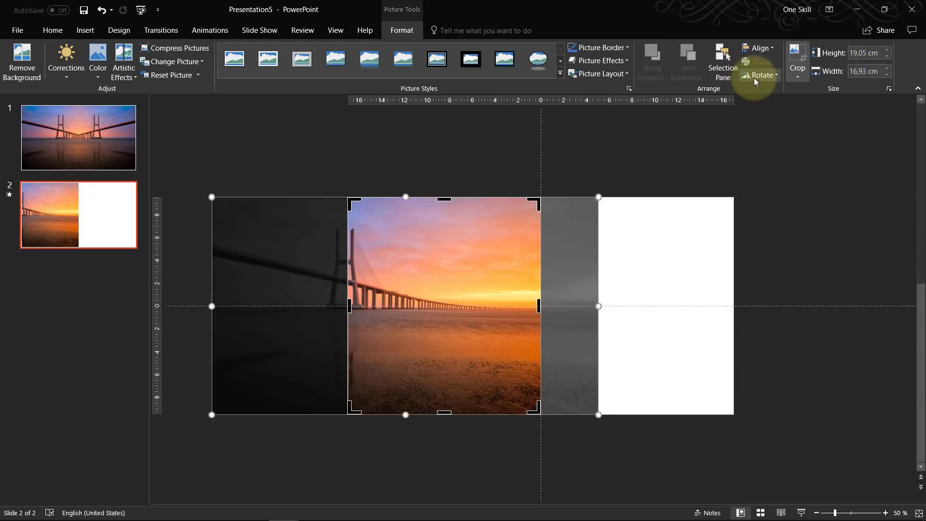
left_click(795, 50)
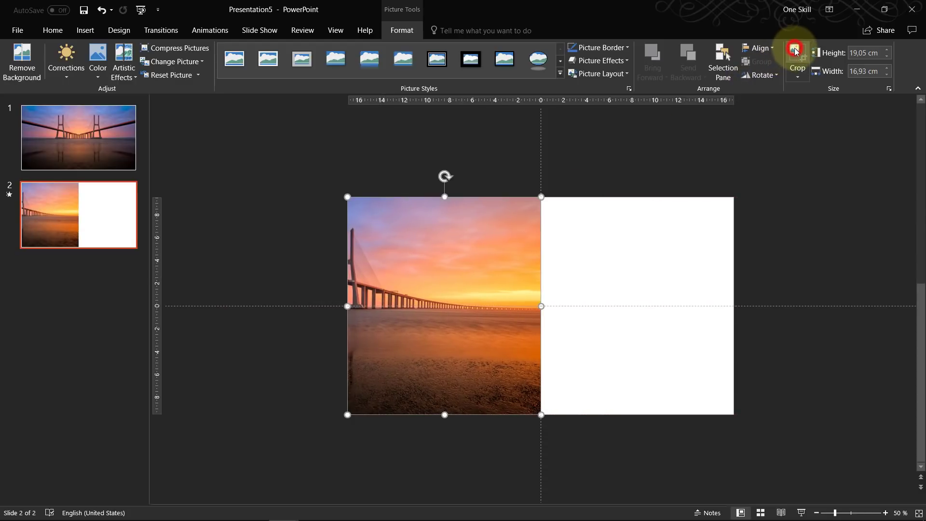
Step: Duplicate the cropped picture with Ctrl+D, move it to the right half, and flip it horizontally
left_click(748, 134)
left_click(452, 254)
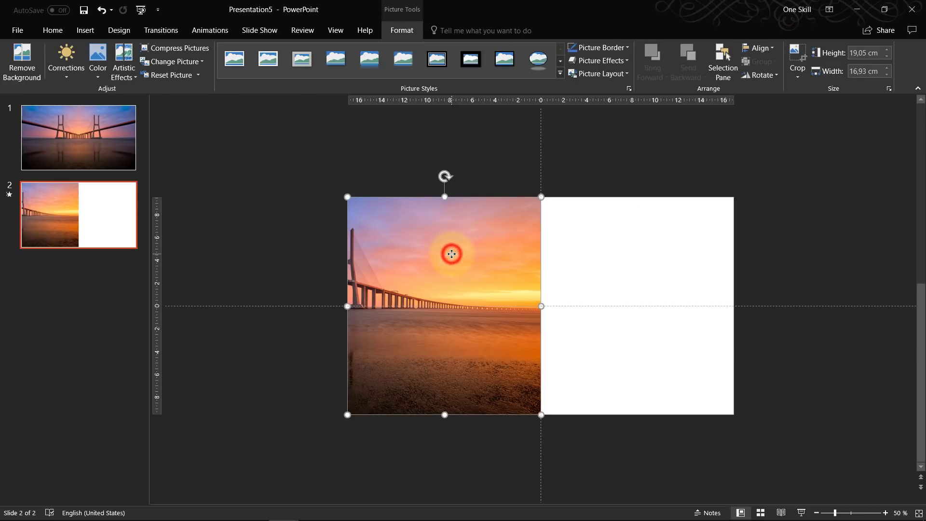
key("ctrl+d")
left_click_drag(424, 250, 613, 247)
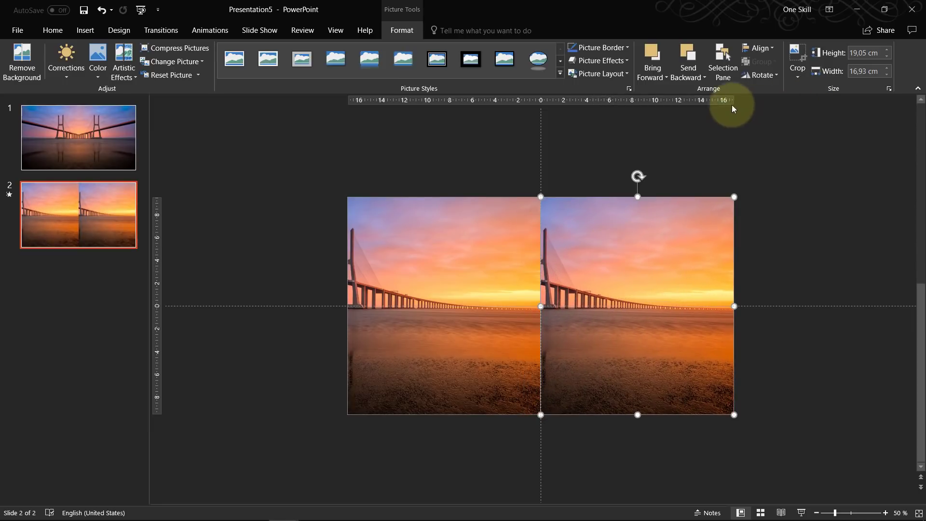
left_click(766, 79)
left_click(787, 128)
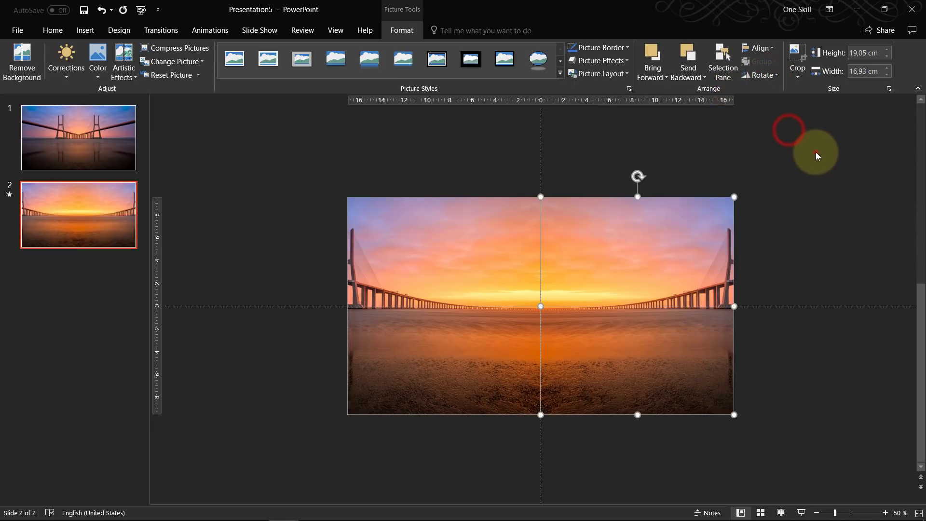
left_click(816, 153)
Step: Fit the slide to the window and preview the slideshow from slide 1
left_click(918, 513)
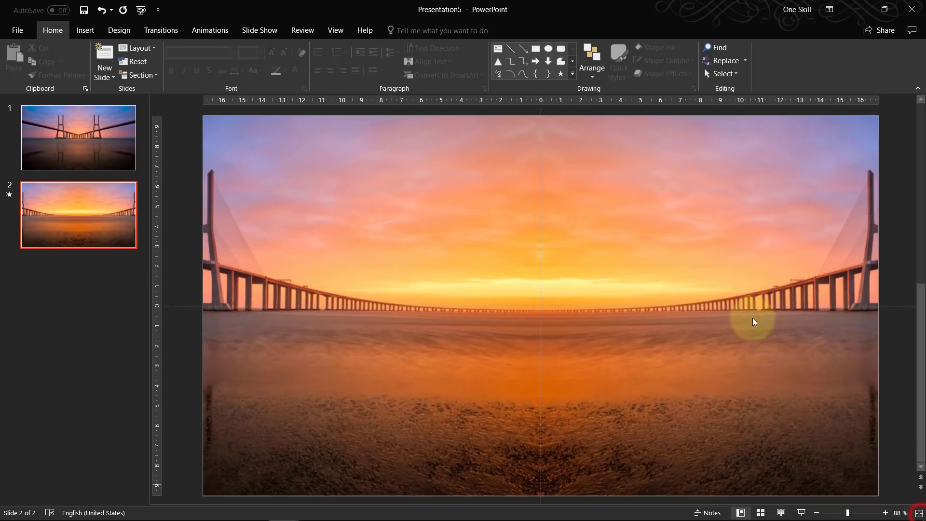
left_click(162, 32)
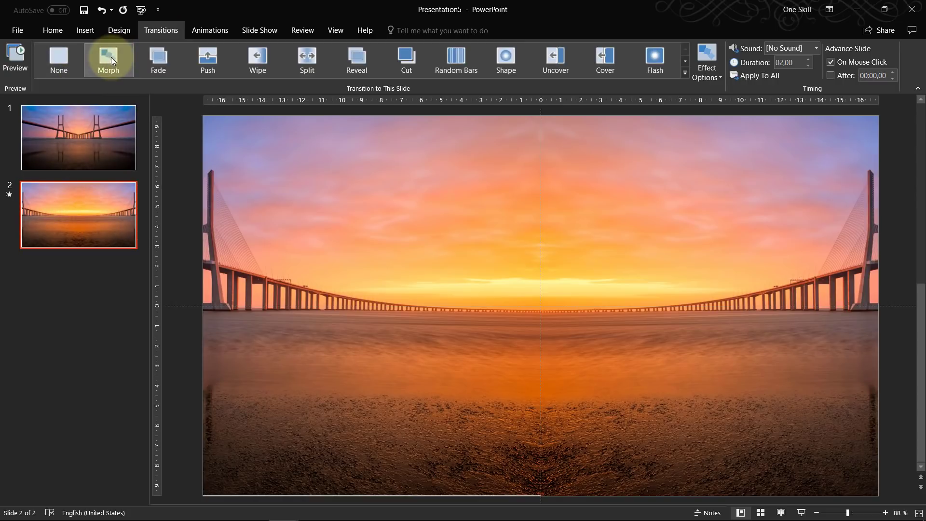
left_click(92, 126)
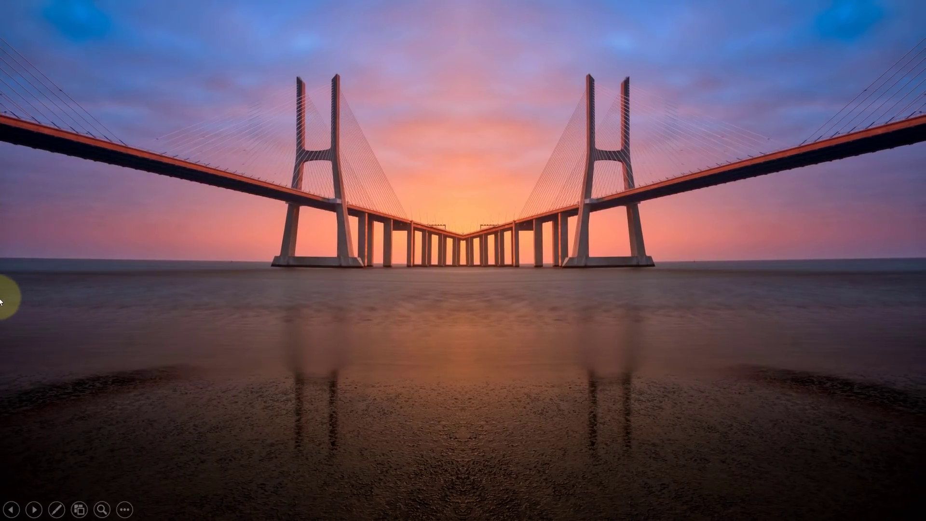
key("Escape")
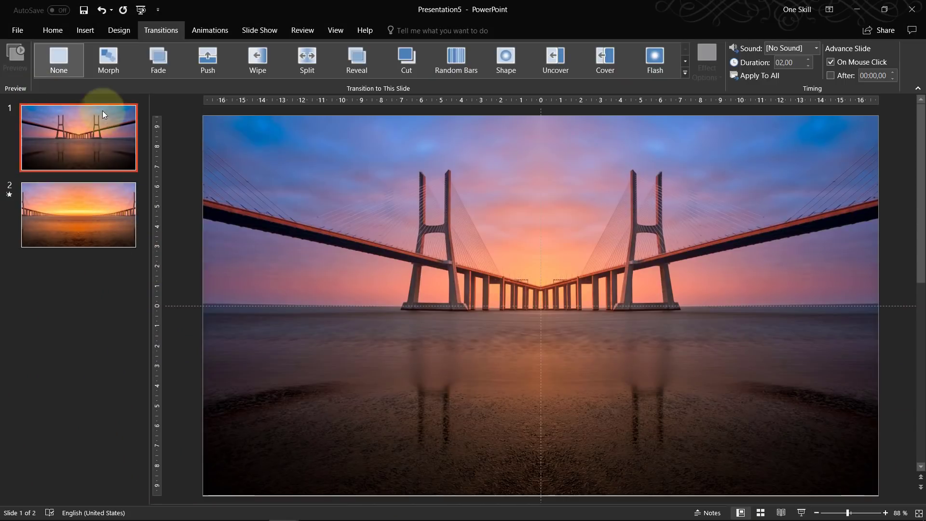
Step: Select both slides and set their background to a solid black fill
left_click(100, 200, "shift")
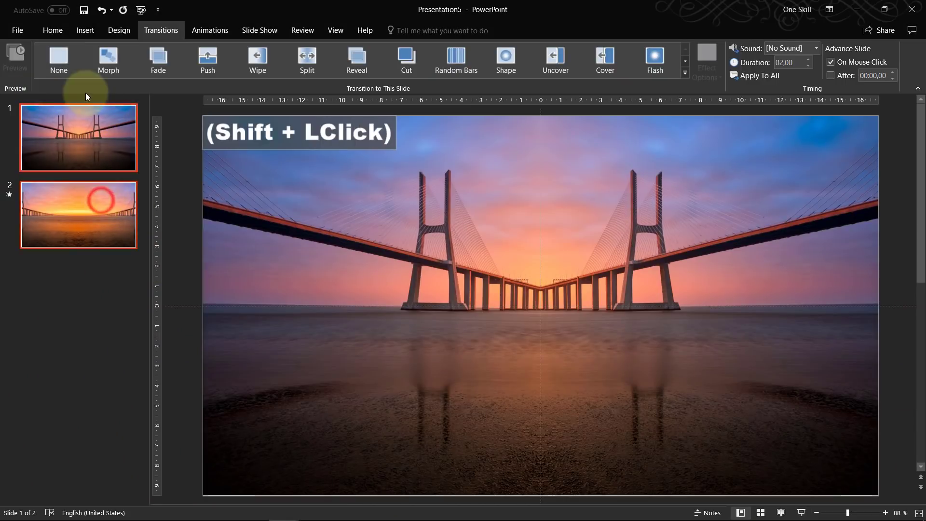
right_click(115, 208)
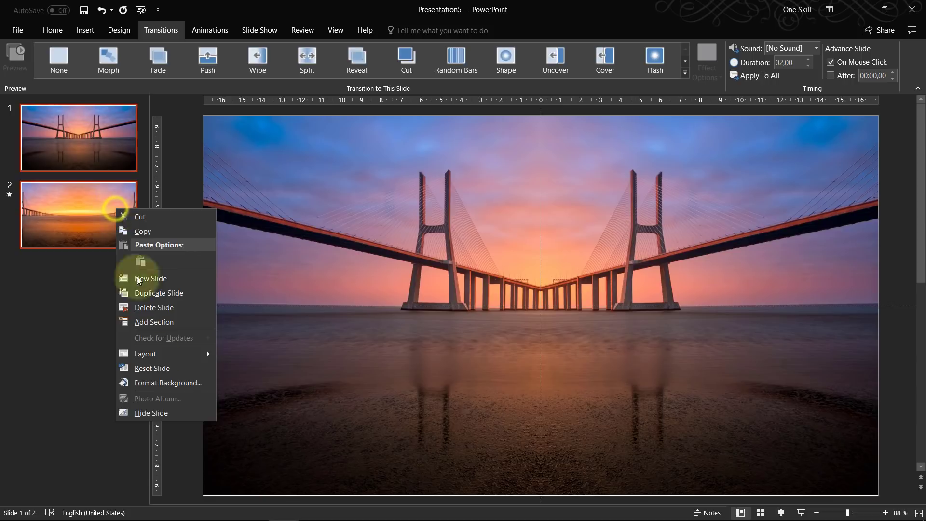
left_click(172, 386)
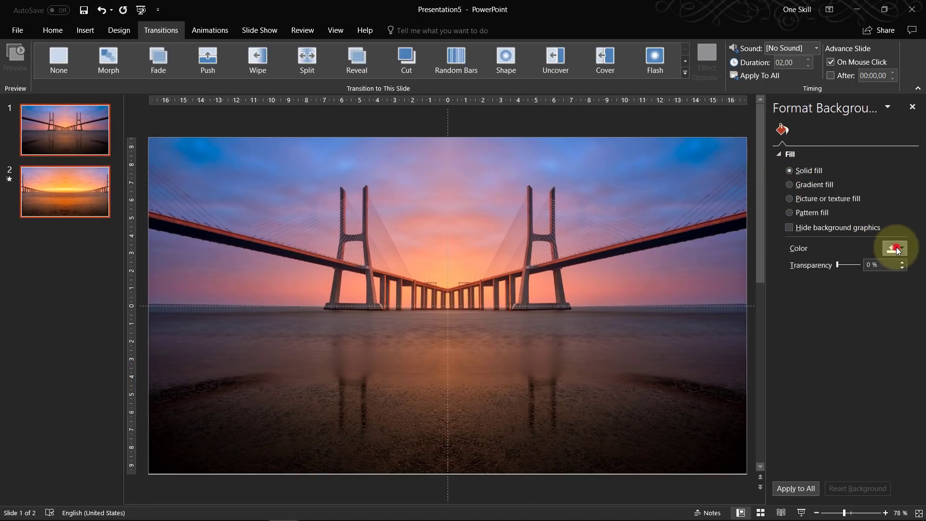
left_click(895, 249)
left_click(841, 288)
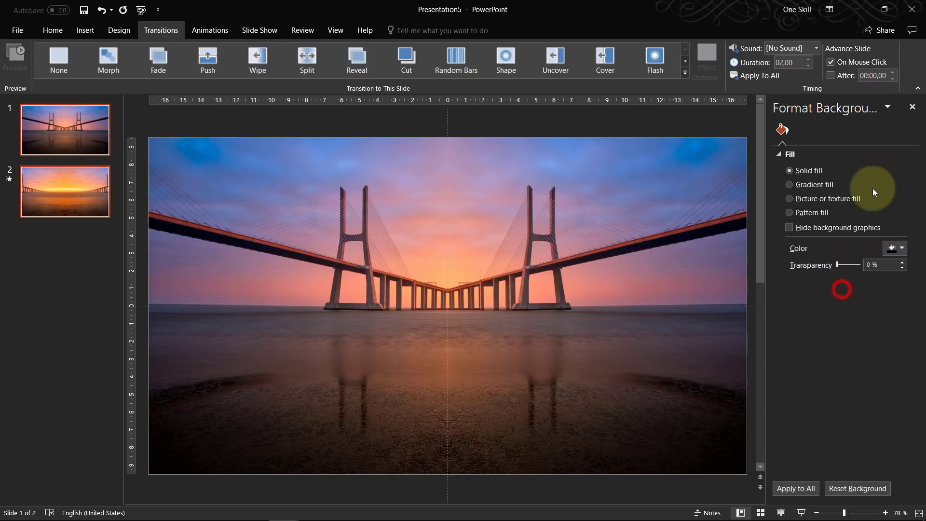
left_click(918, 108)
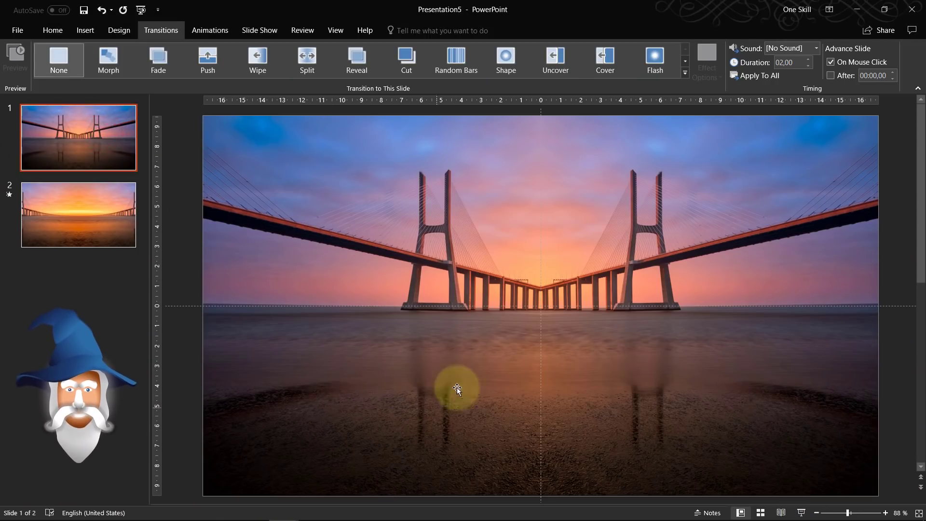
left_click(86, 30)
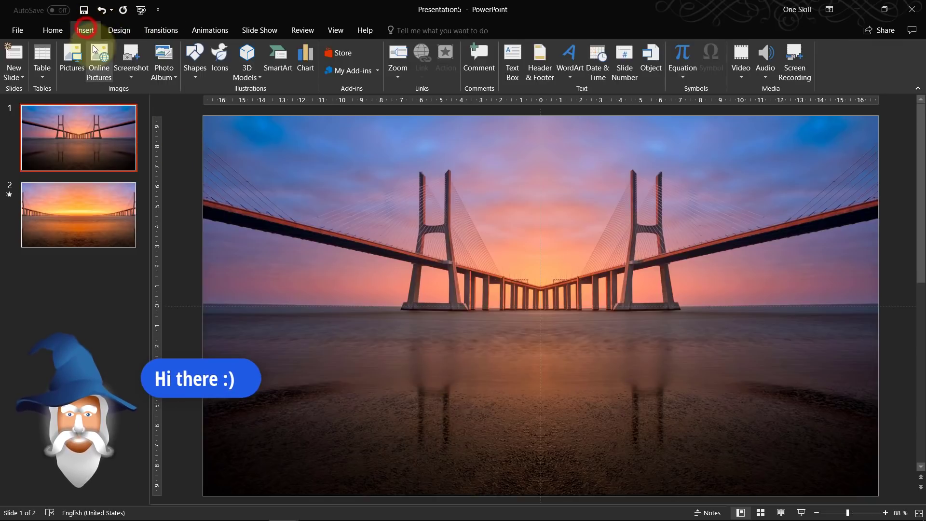
left_click(512, 65)
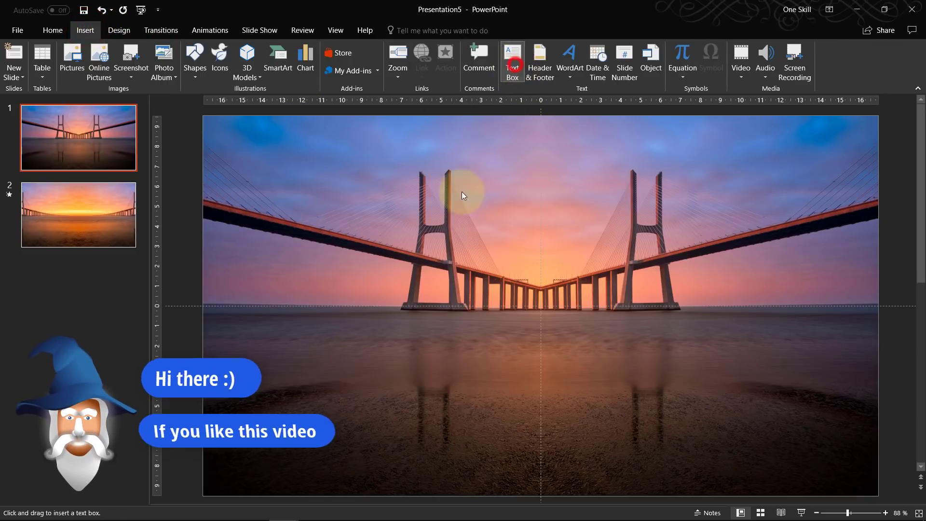
left_click(295, 198)
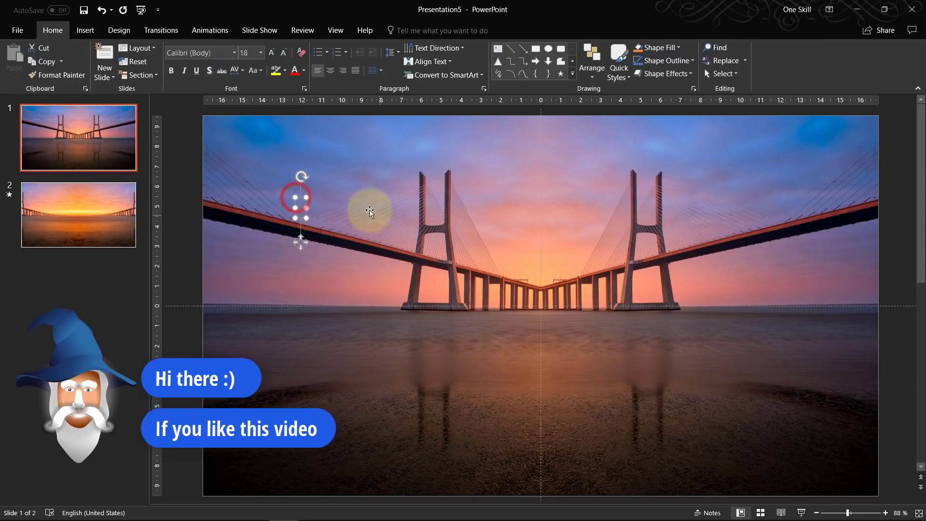
type("dfbdfbdfb")
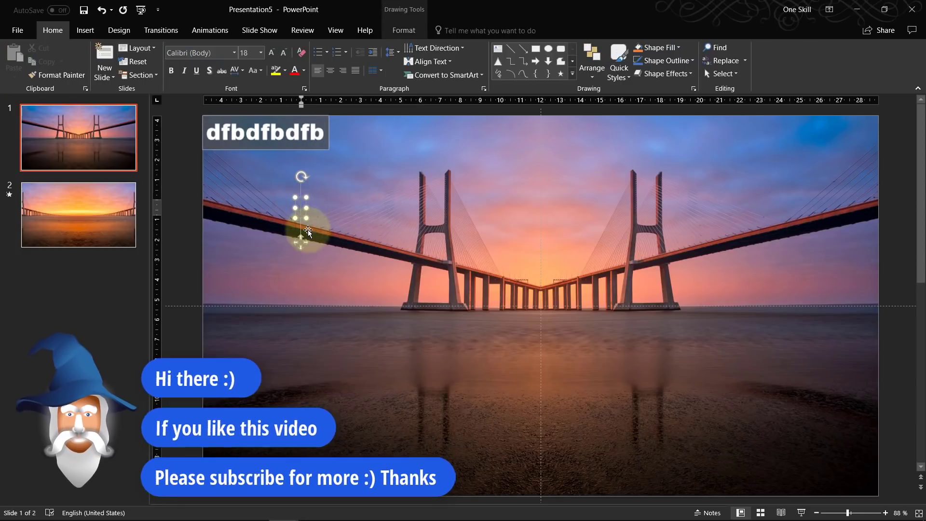
type("fgbfgbf")
left_click(195, 193)
left_click(362, 199)
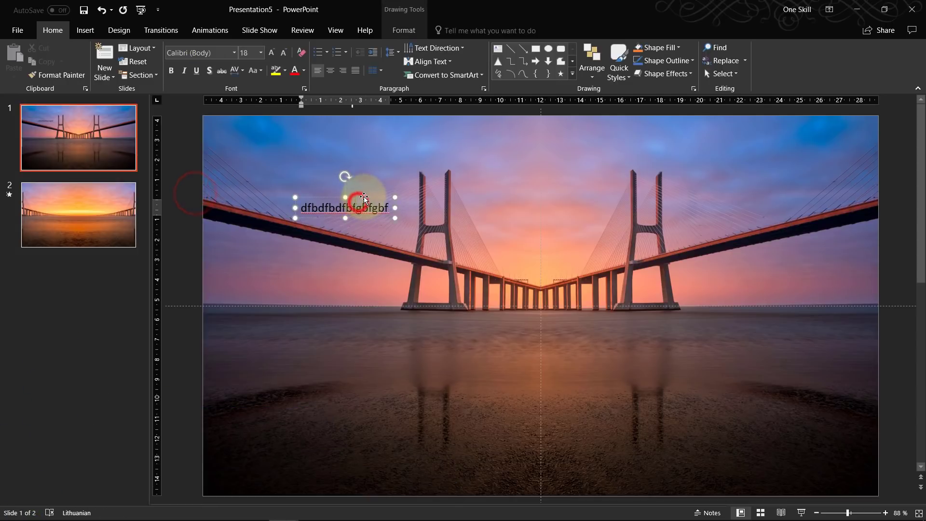
left_click(364, 196)
key("Delete")
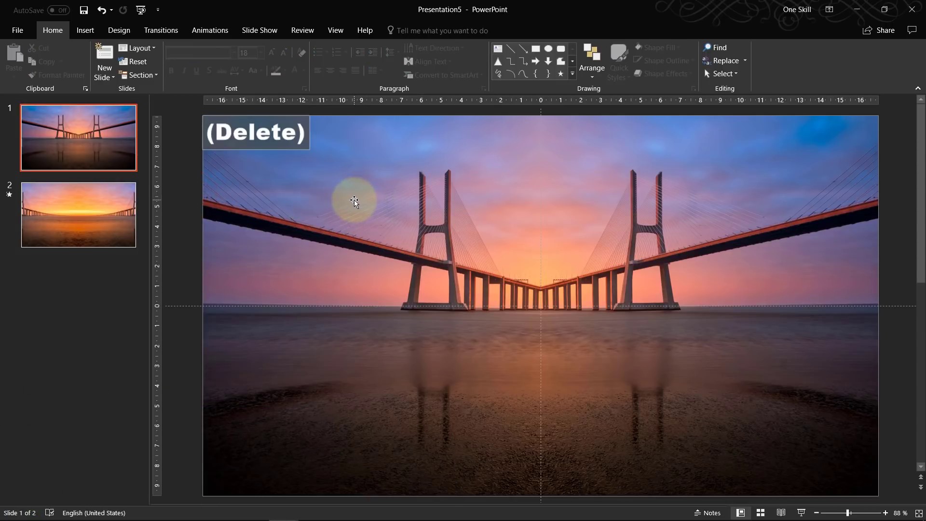
Step: Copy the HORIZONTAL MIRROR EFFECT title text box from slide 7 of Mirror Parallax
key("alt+Tab")
left_click(311, 265, "alt")
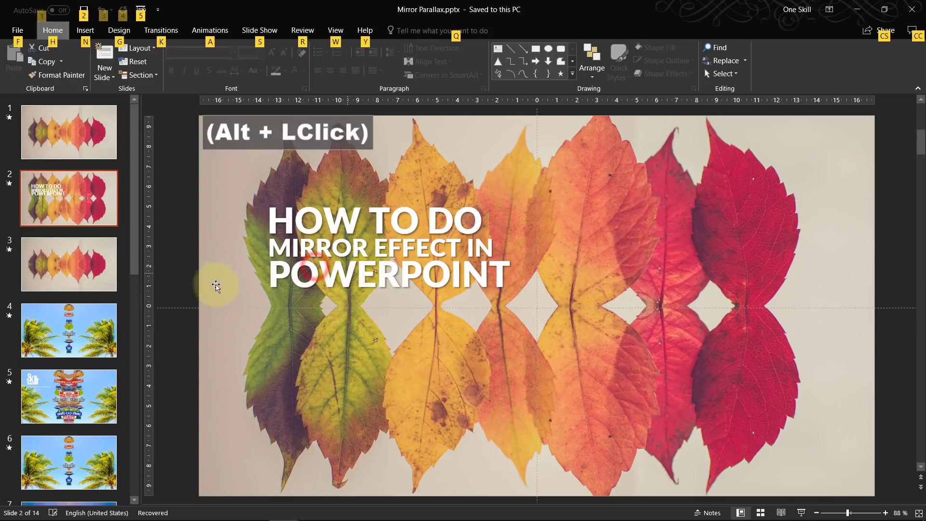
scroll(104, 302, "down", 6)
scroll(41, 183, "up", 1)
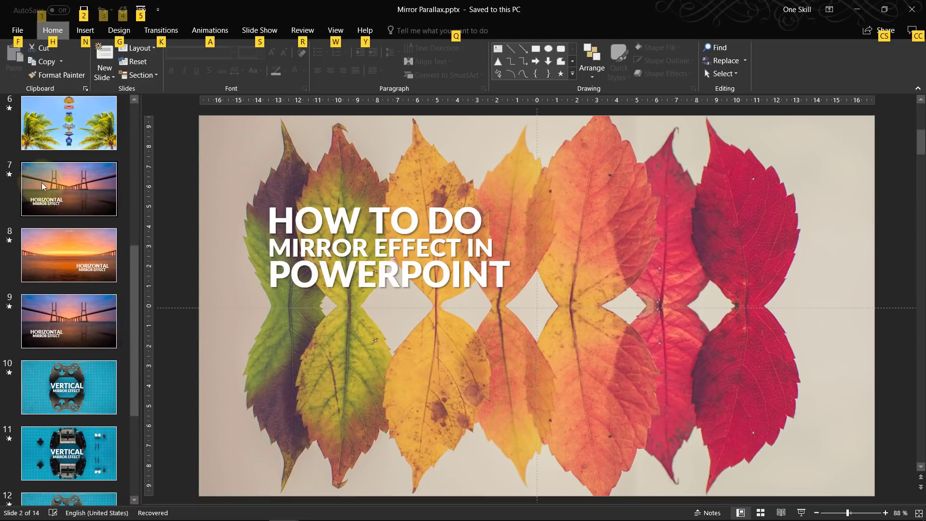
left_click(41, 183)
left_click(297, 373)
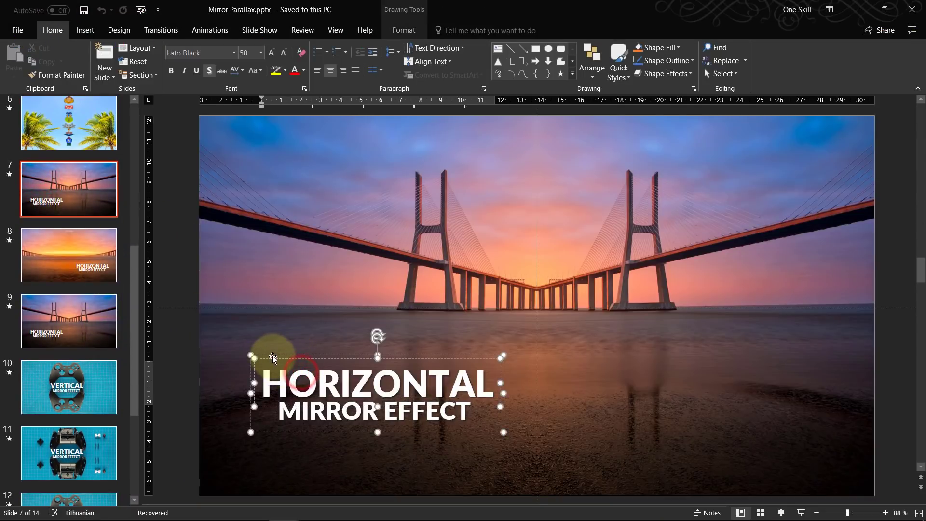
left_click(273, 357)
key("ctrl+c")
Step: Place the title lower left on slide 1 and paste it lower right on slide 2
key("alt+Tab")
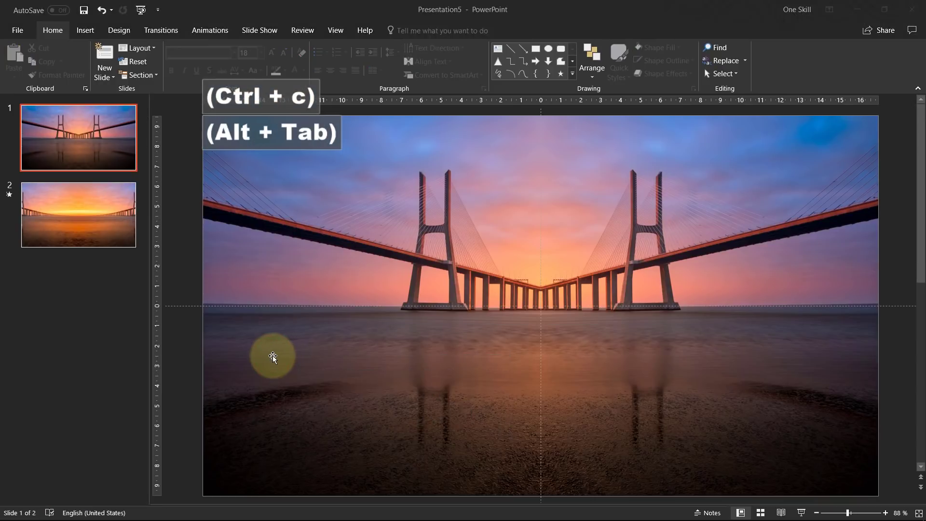
left_click(107, 128)
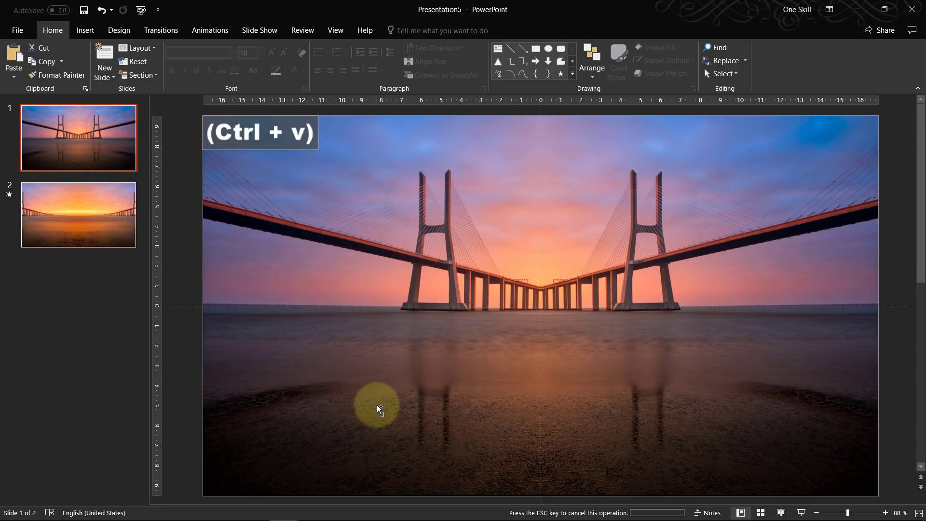
left_click_drag(359, 358, 350, 366)
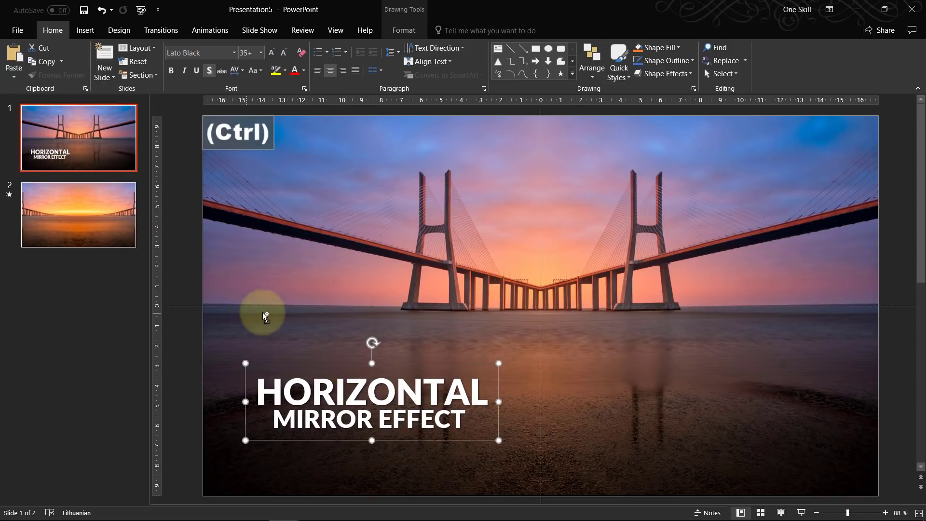
left_click(98, 208)
key("ctrl+v")
left_click_drag(421, 365, 763, 390)
left_click(92, 126)
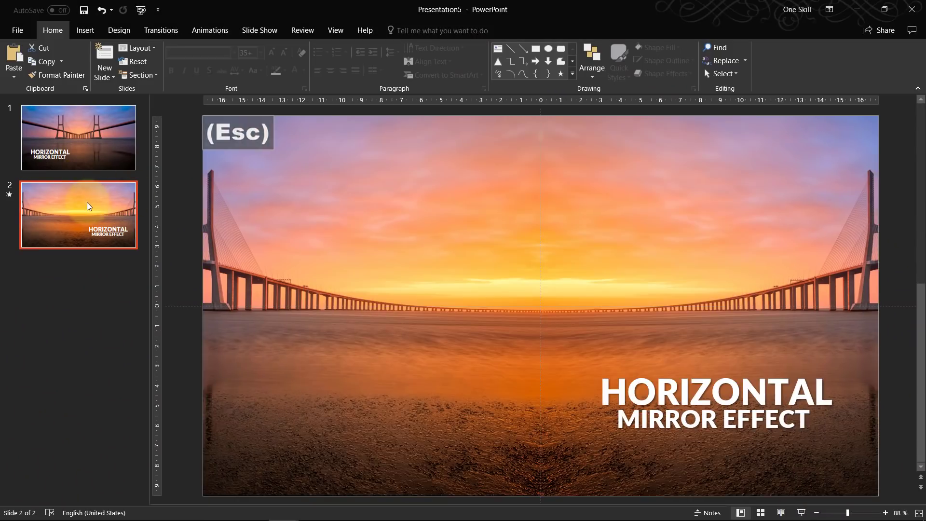
Step: Set slide 2's Morph transition duration to 4 seconds
left_click(160, 34)
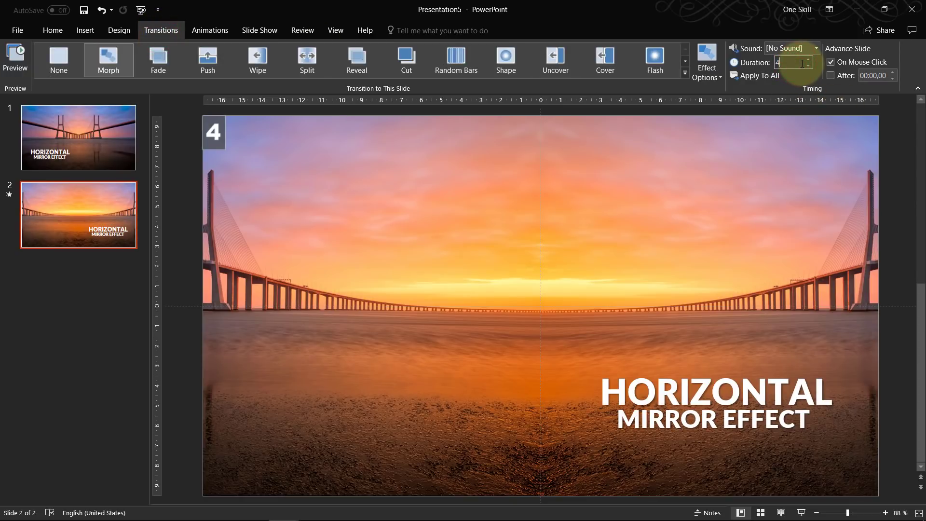
left_click(802, 63)
type("4")
key("Return")
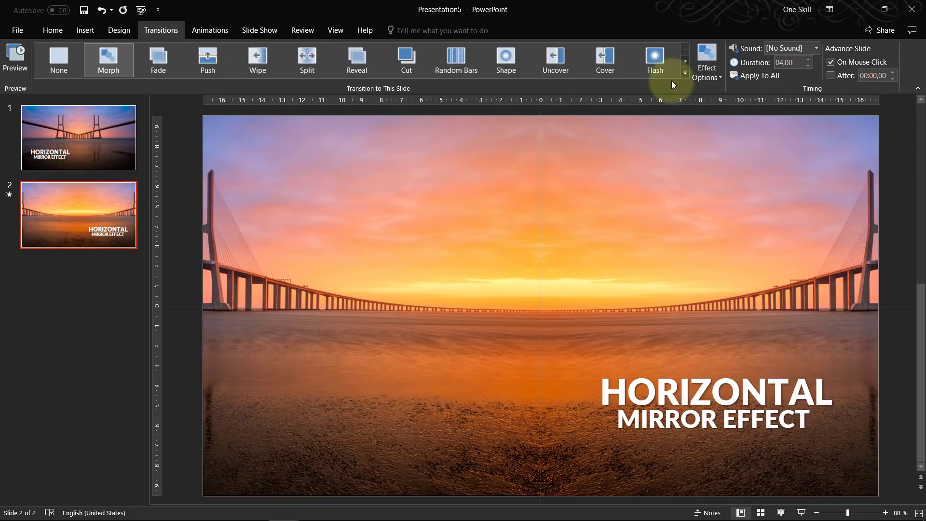
Step: Switch between slides 1 and 2 to preview the slower Morph
left_click(94, 130)
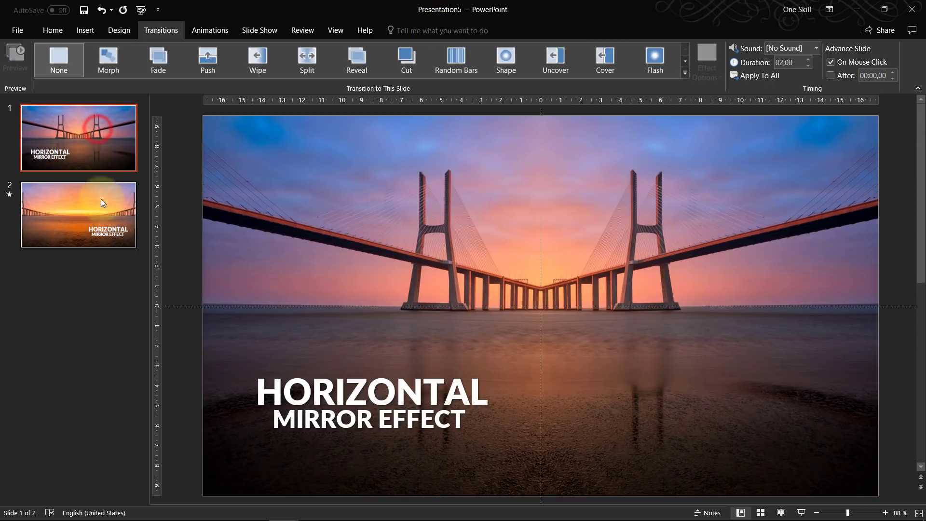
left_click(93, 184)
left_click(91, 149)
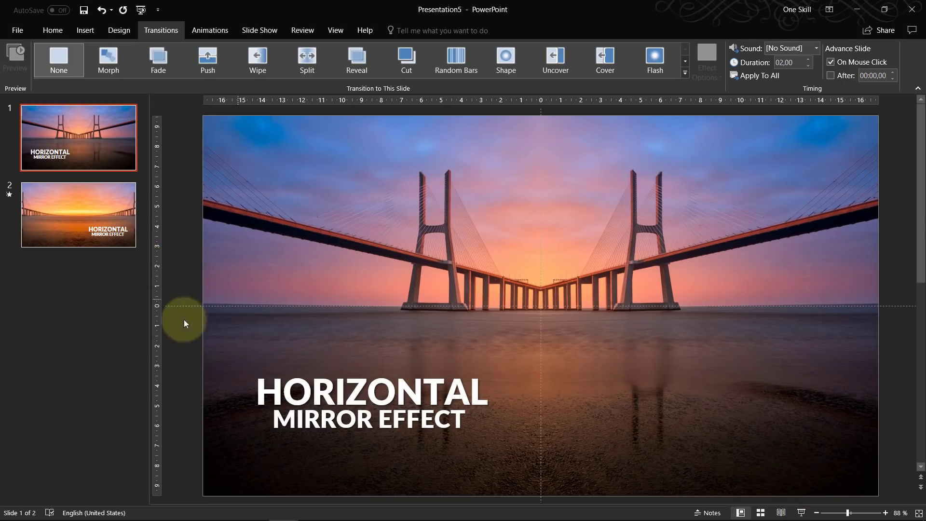
Step: Add a new slide 3 and insert the portrait controller photo sean-whelan-360832.jpg
right_click(76, 268)
left_click(111, 307)
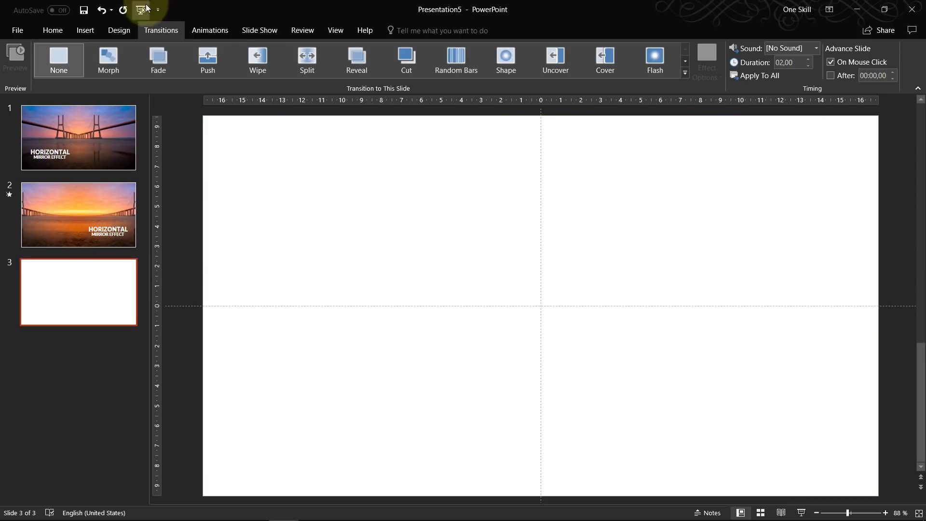
left_click(86, 32)
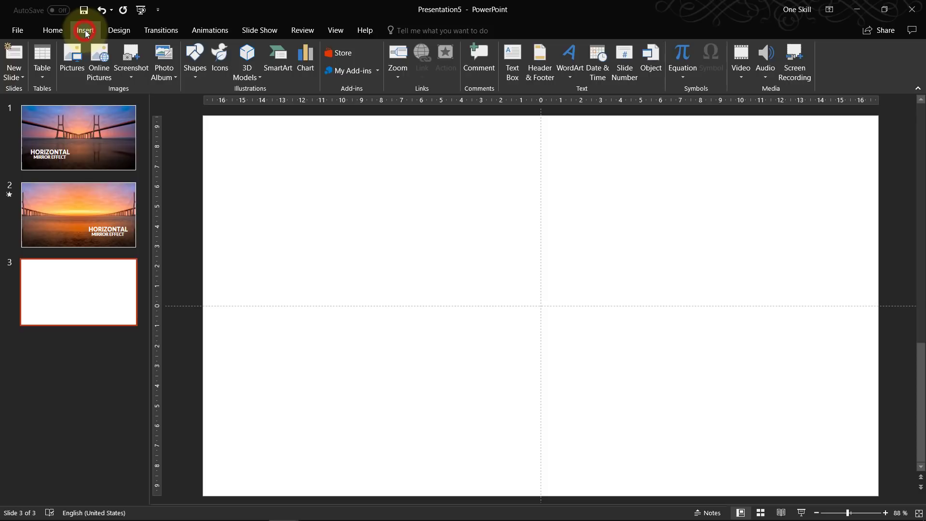
left_click(70, 53)
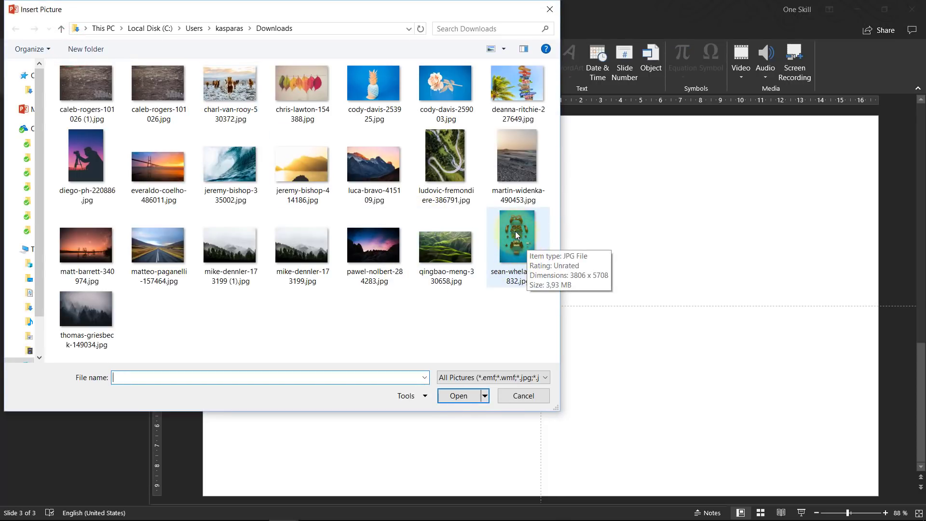
left_click(515, 234)
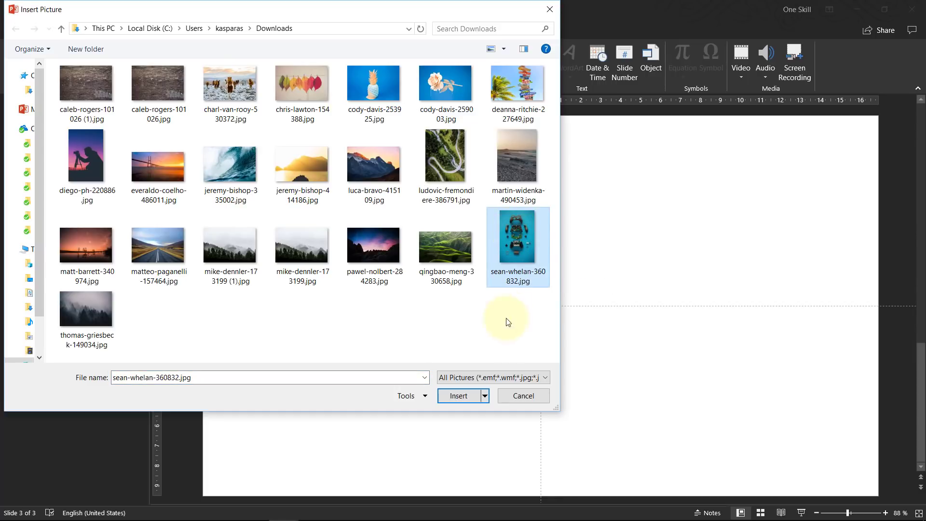
left_click(461, 396)
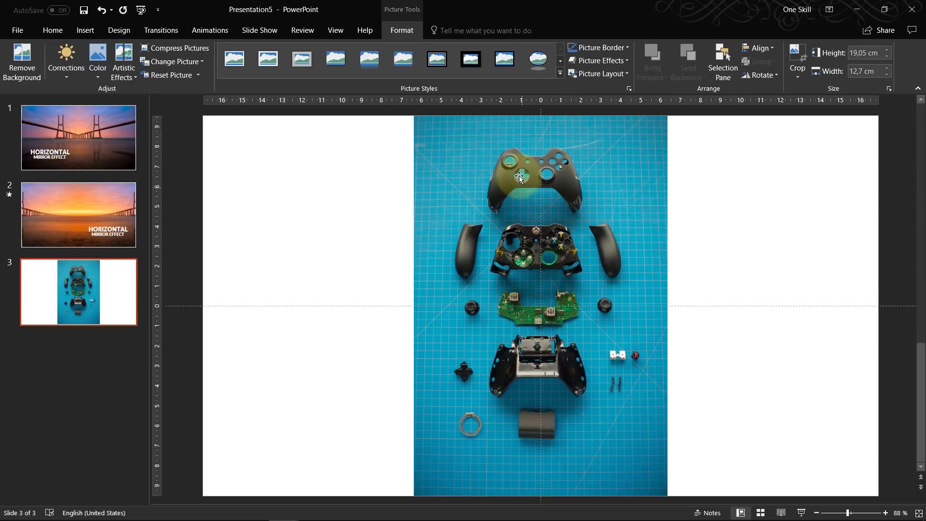
Step: Scale the controller photo proportionally to 50.79 × 33.87 cm and widen the thumbnail pane
scroll(612, 277, "down", 6)
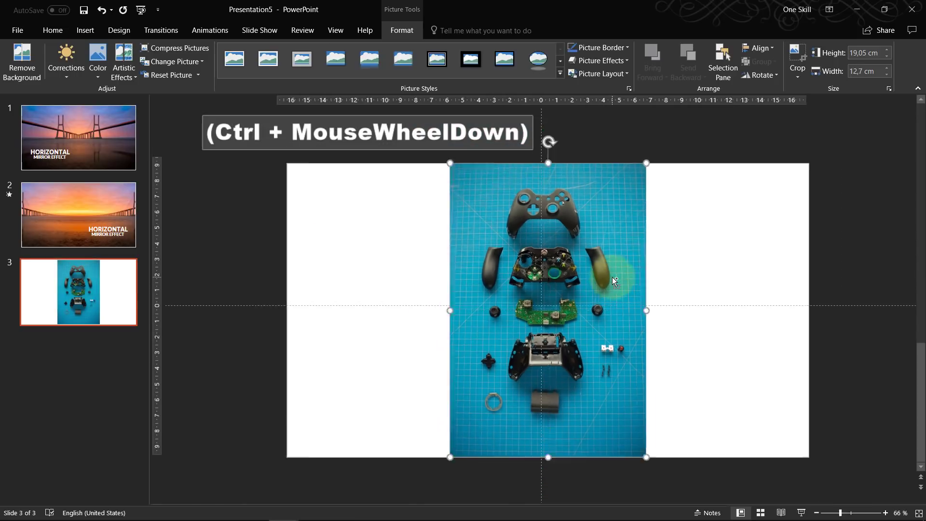
left_click_drag(589, 234, 666, 174, "shift")
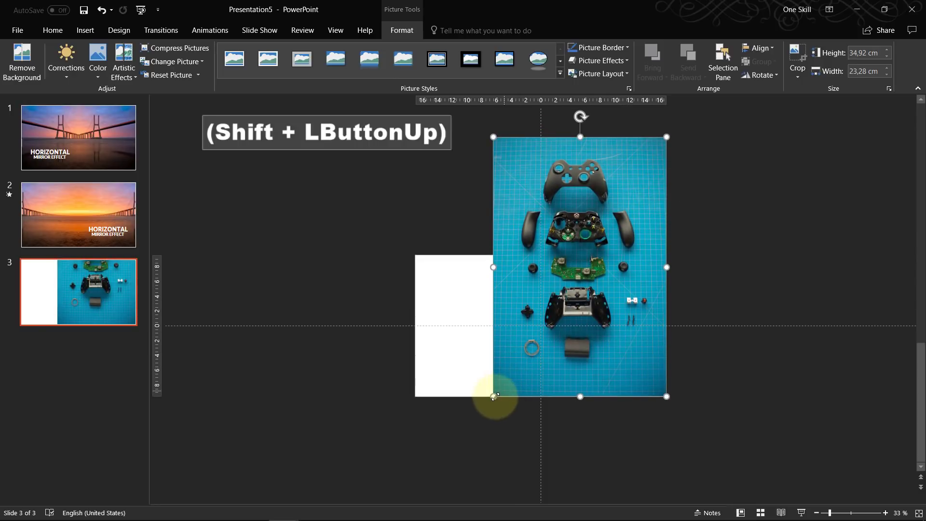
left_click_drag(493, 396, 415, 483, "shift")
left_click_drag(544, 149, 547, 265, "shift")
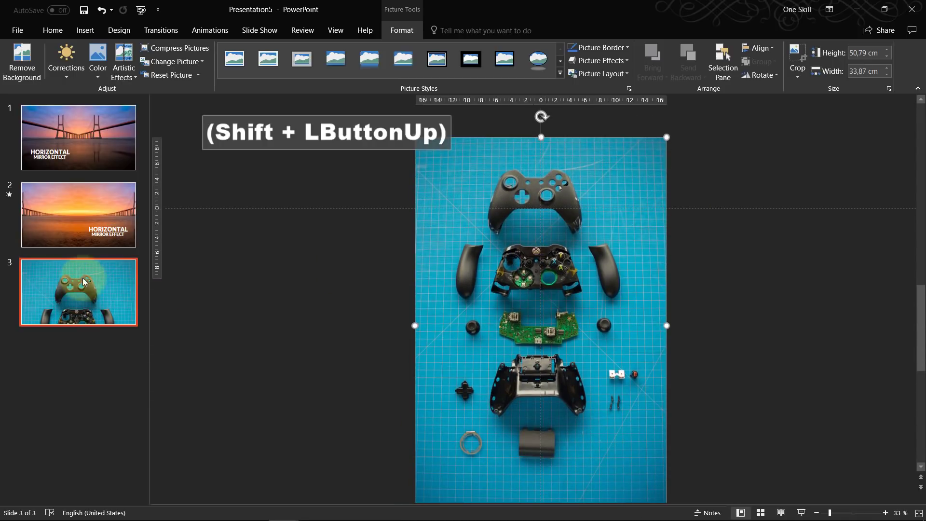
left_click_drag(148, 280, 197, 320)
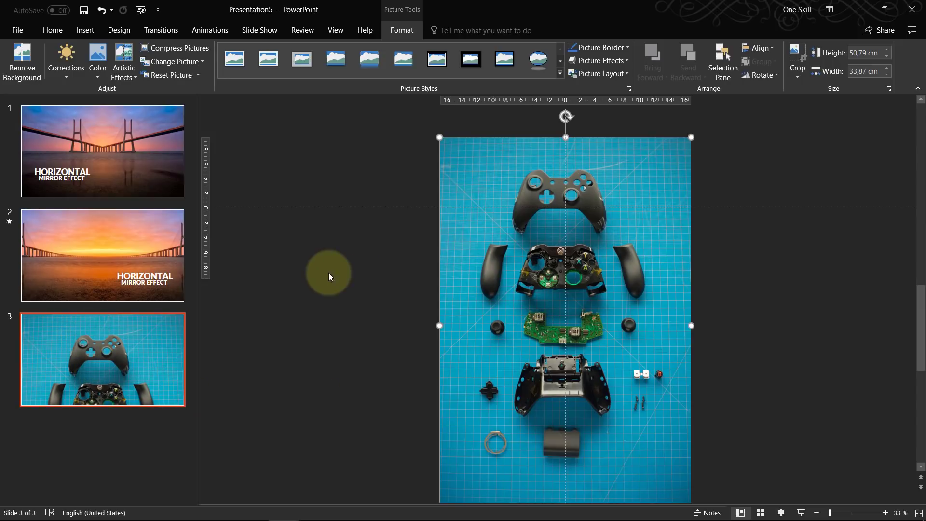
Step: On Mirror Parallax slide 10, shift the top controller picture and the full-slide picture
key("alt+Tab")
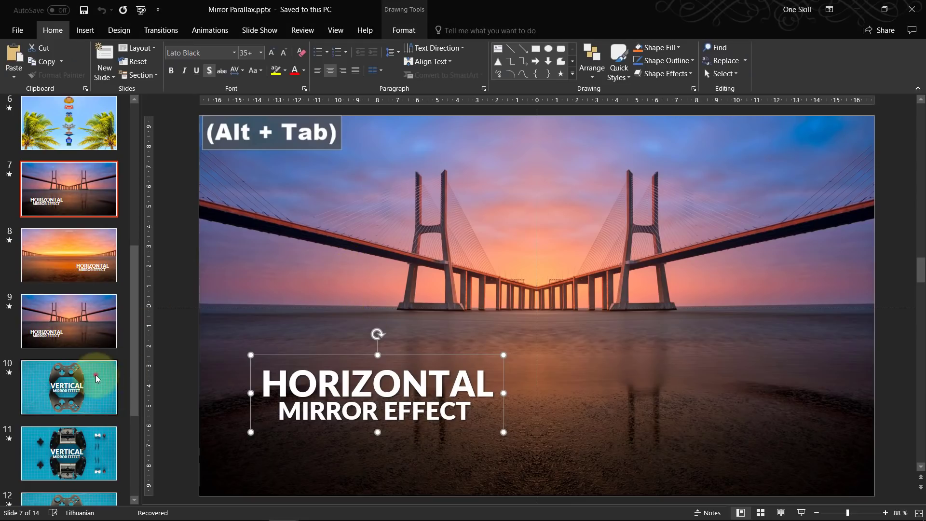
left_click(96, 380)
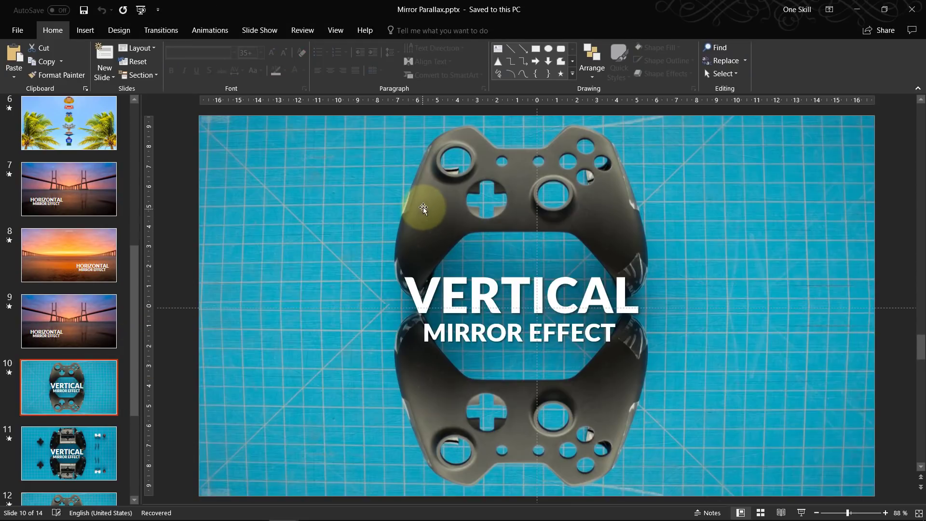
left_click_drag(423, 208, 406, 197)
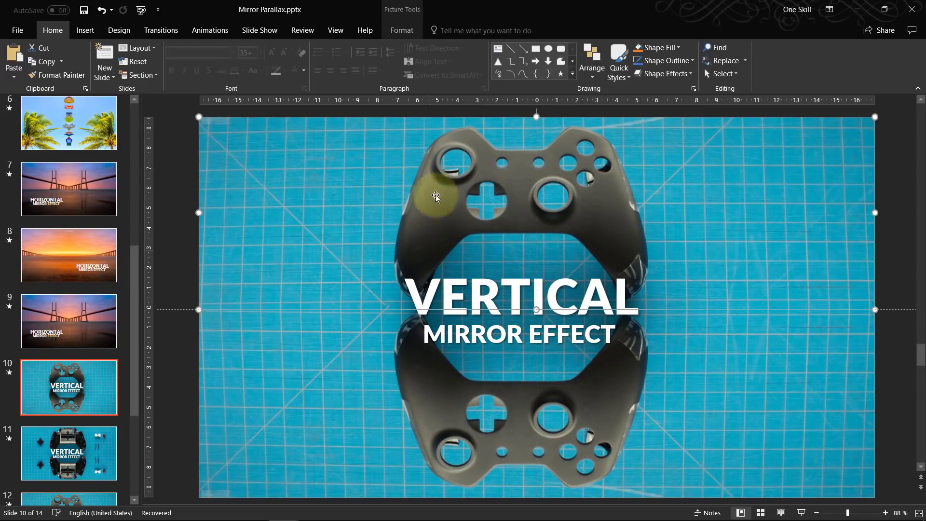
left_click_drag(470, 194, 491, 193)
Step: Undo the accidental picture copy and switch back to the Presentation5 deck
key("ctrl+z")
key("alt+Tab")
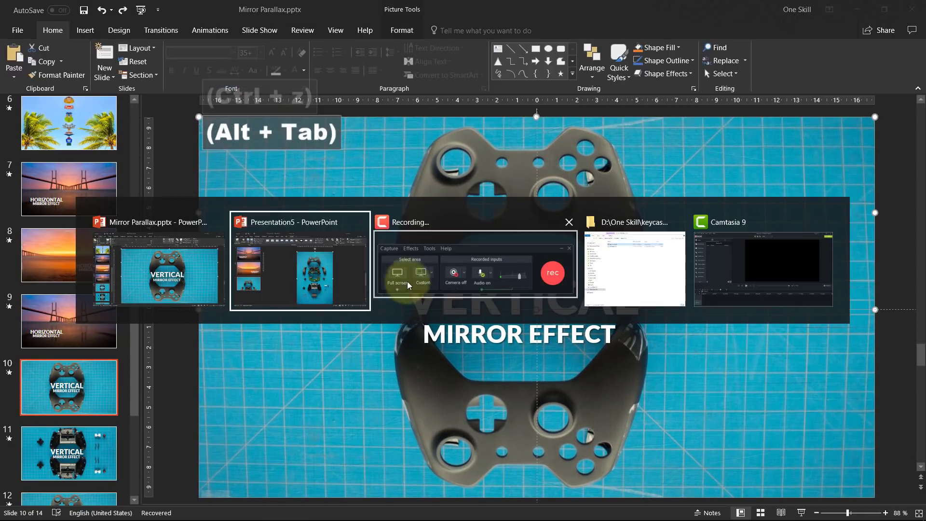
left_click(325, 267, "alt")
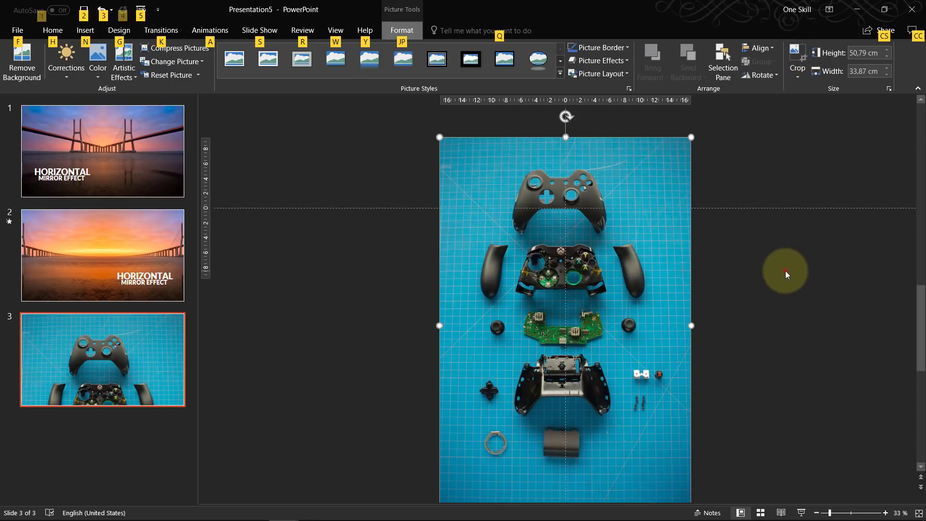
Step: Crop the photo's bottom up in two passes to a 9.53 cm top-half strip
scroll(775, 291, "down", 3, "ctrl")
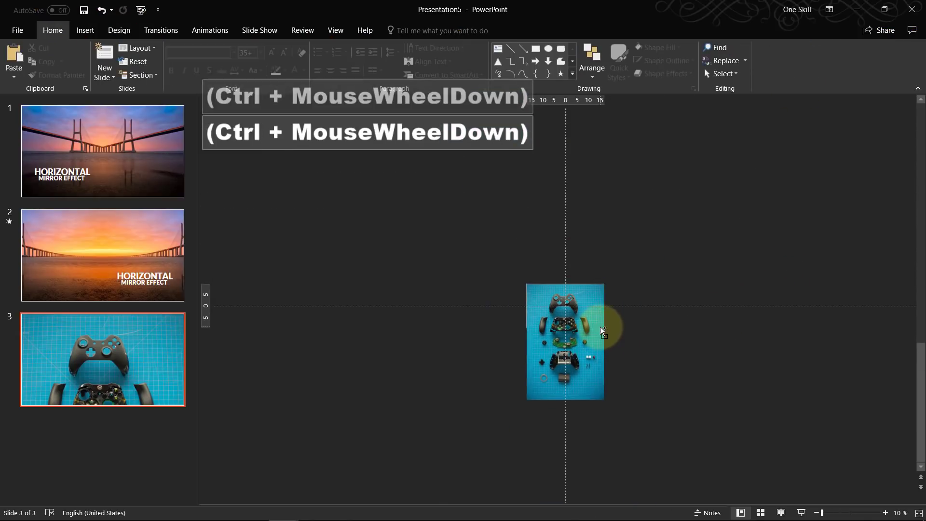
scroll(600, 326, "up", 3, "ctrl")
left_click(586, 241)
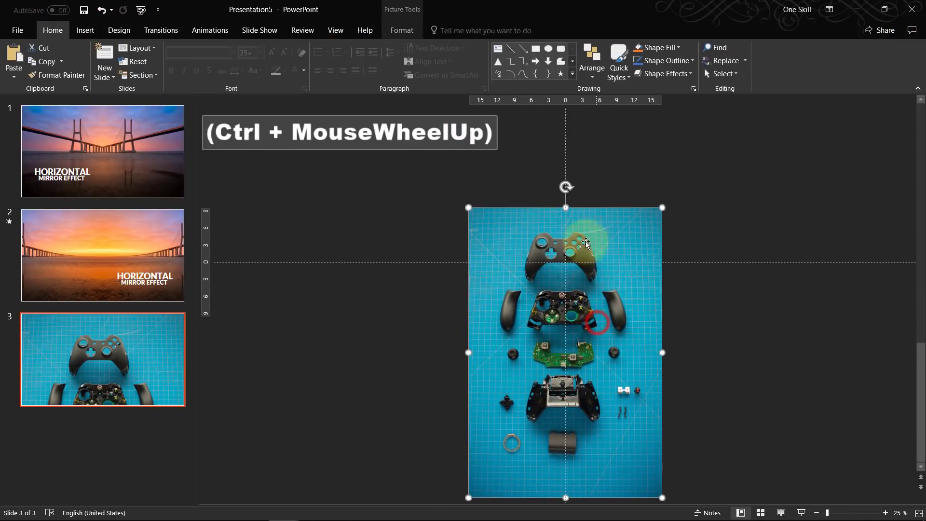
left_click(406, 33)
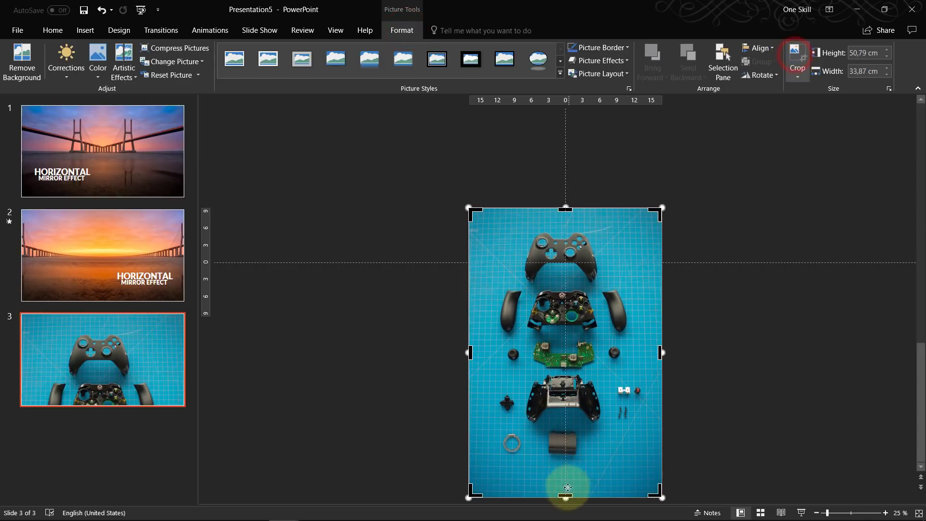
left_click_drag(567, 496, 578, 318)
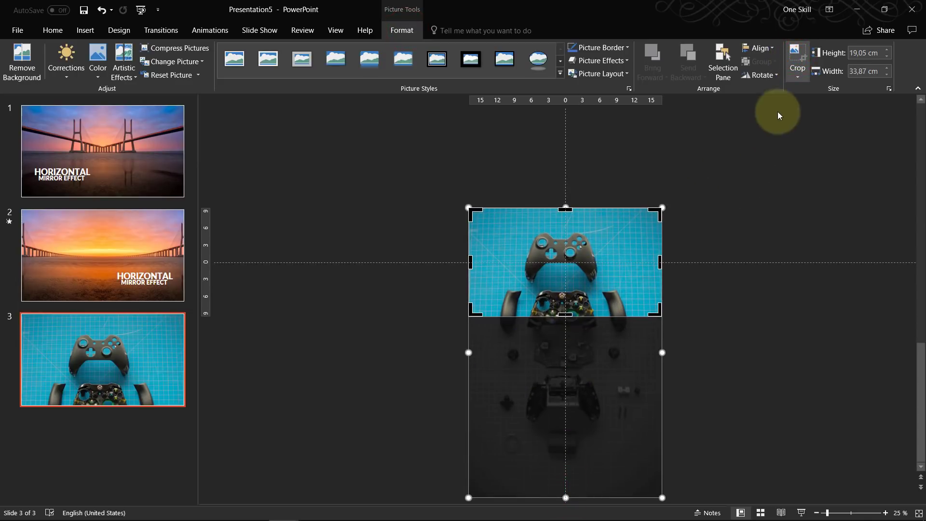
left_click(797, 54)
scroll(645, 281, "up", 3, "ctrl")
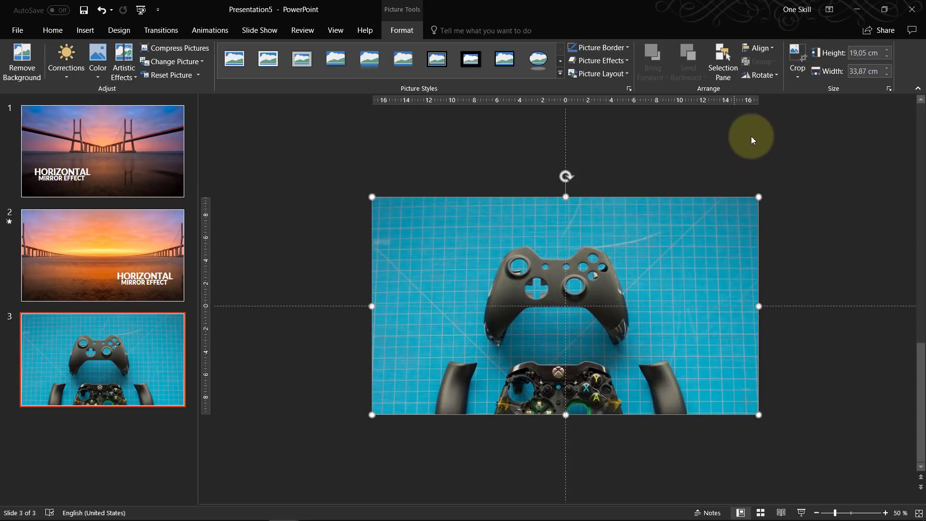
left_click(797, 54)
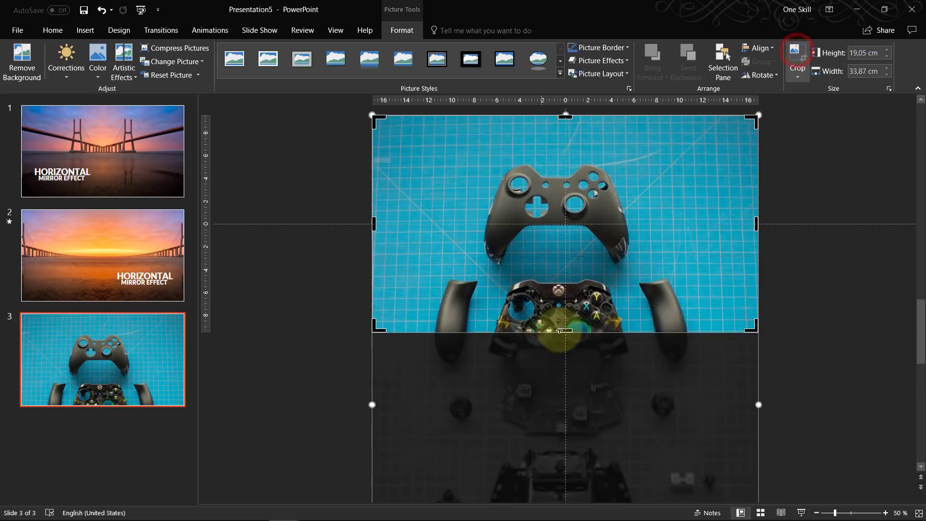
left_click_drag(568, 330, 572, 302)
left_click(801, 60)
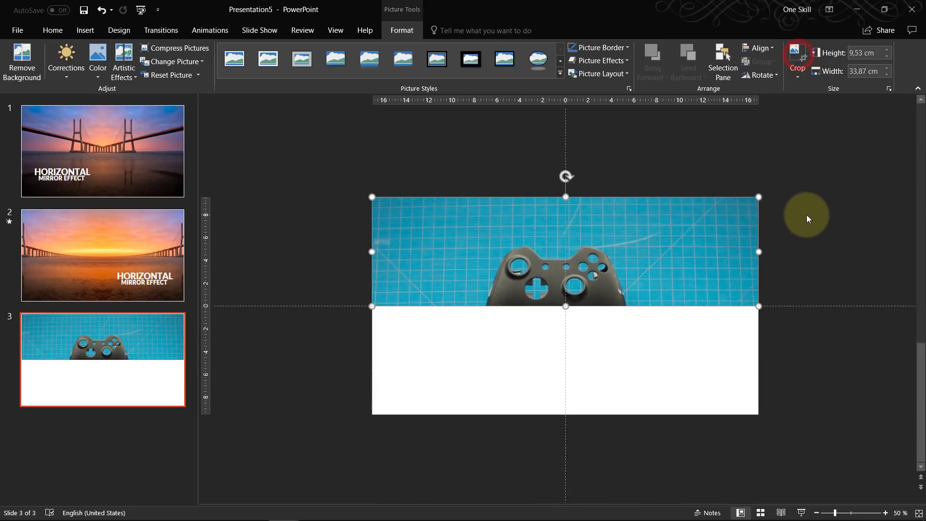
left_click(806, 215)
Step: Shift the image inside the crop frame so the whole controller shell shows
left_click(624, 206)
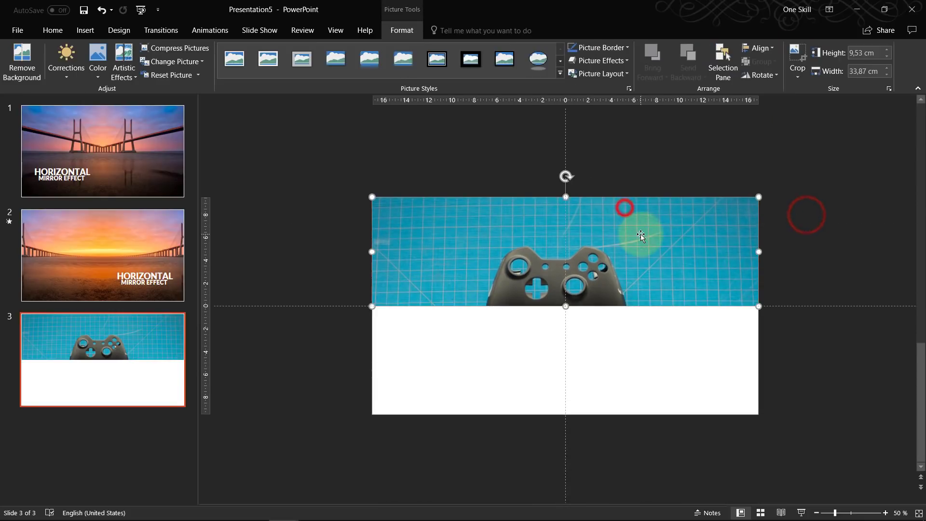
left_click(798, 53)
mouse_move(636, 200)
left_mouse_down()
mouse_move(626, 188)
mouse_move(621, 230)
left_mouse_up()
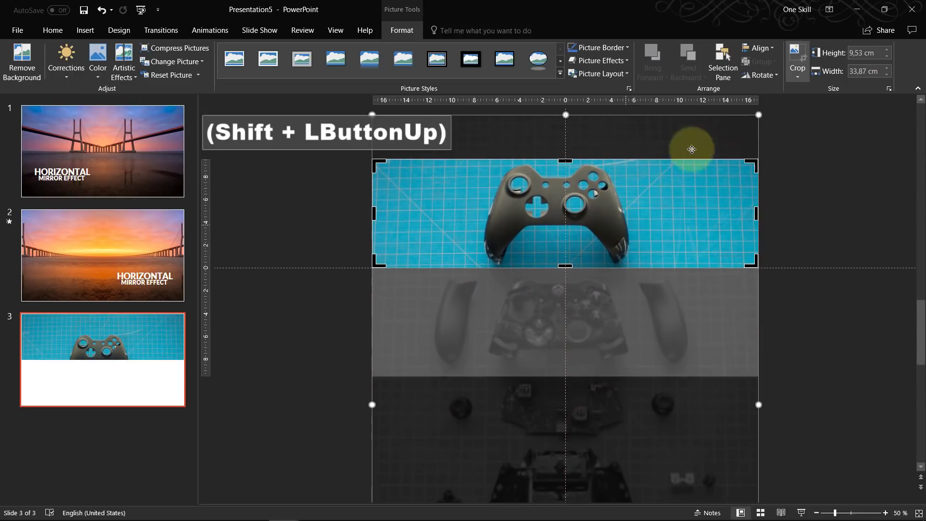
left_click(797, 53)
left_click(826, 145)
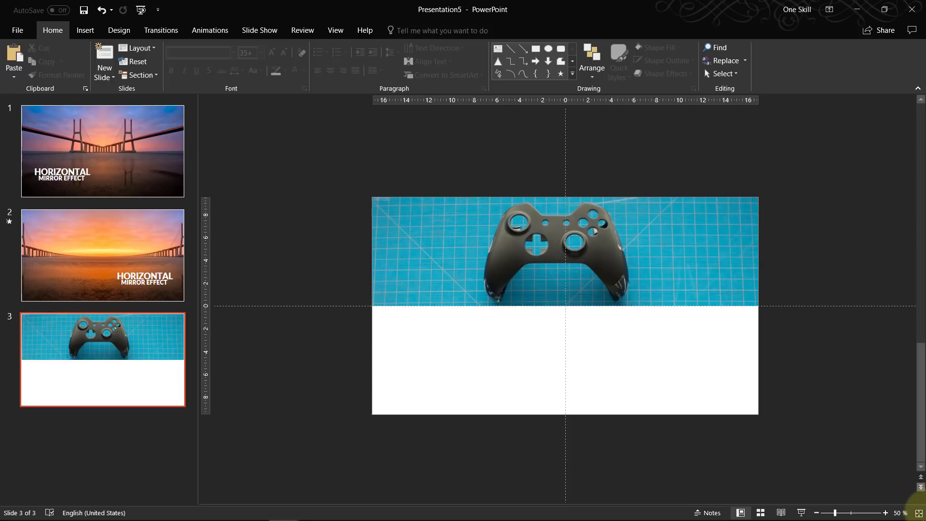
Step: Duplicate the controller strip, move the copy to the lower half and flip it vertically
left_click(918, 513)
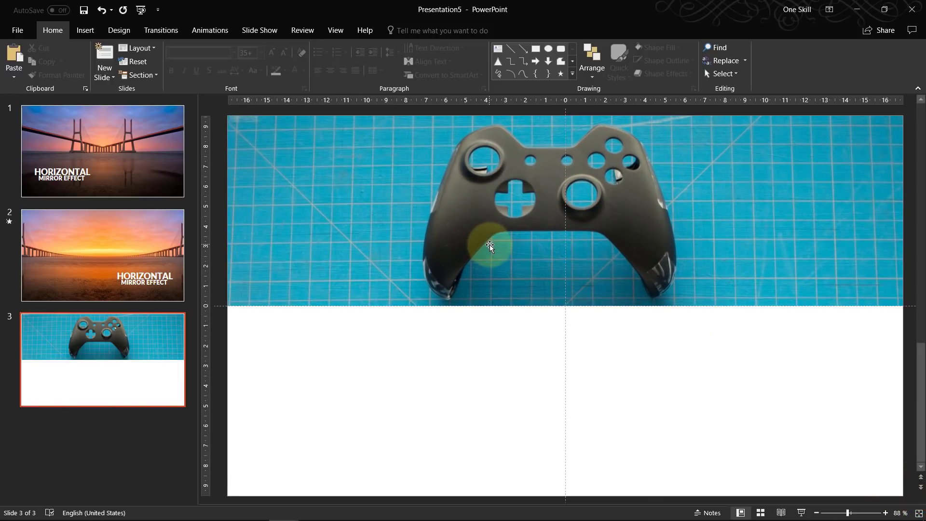
scroll(492, 249, "down", 2, "ctrl")
left_click(414, 222)
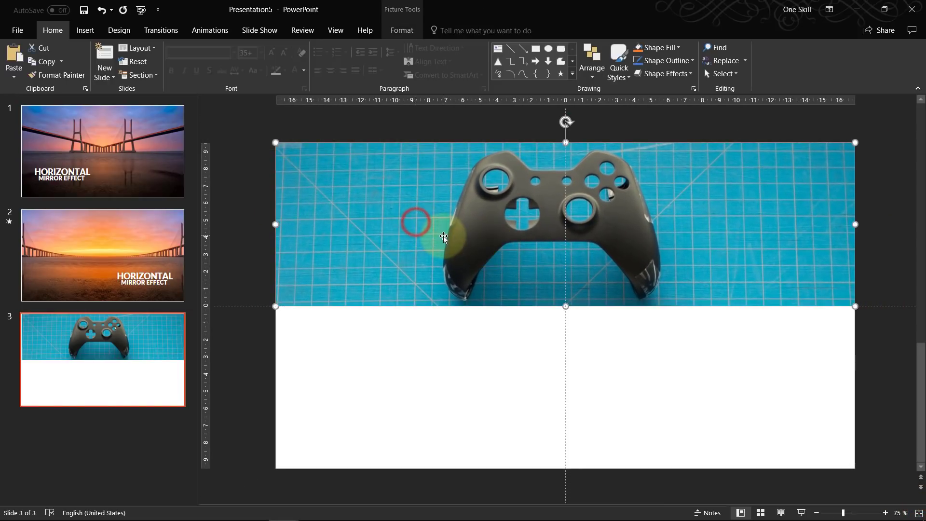
key("ctrl+d")
left_click_drag(384, 195, 377, 351)
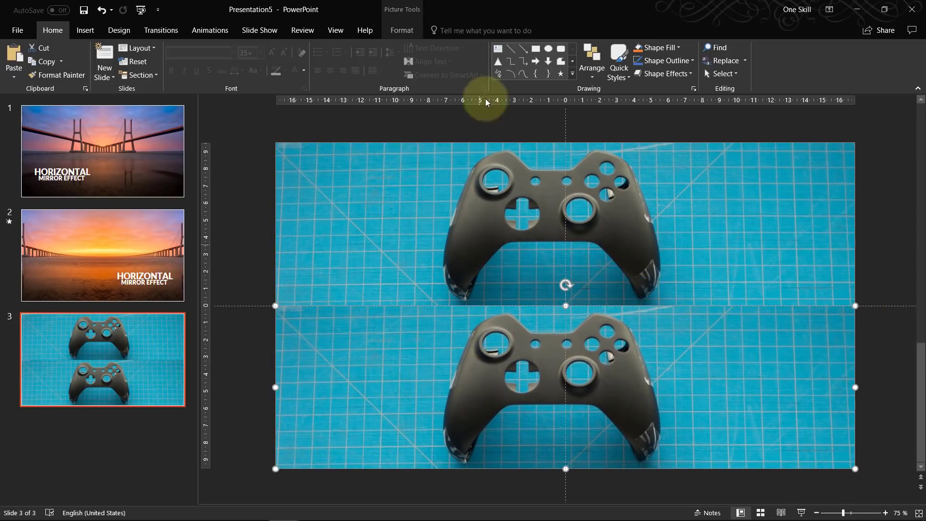
left_click(402, 29)
left_click(764, 74)
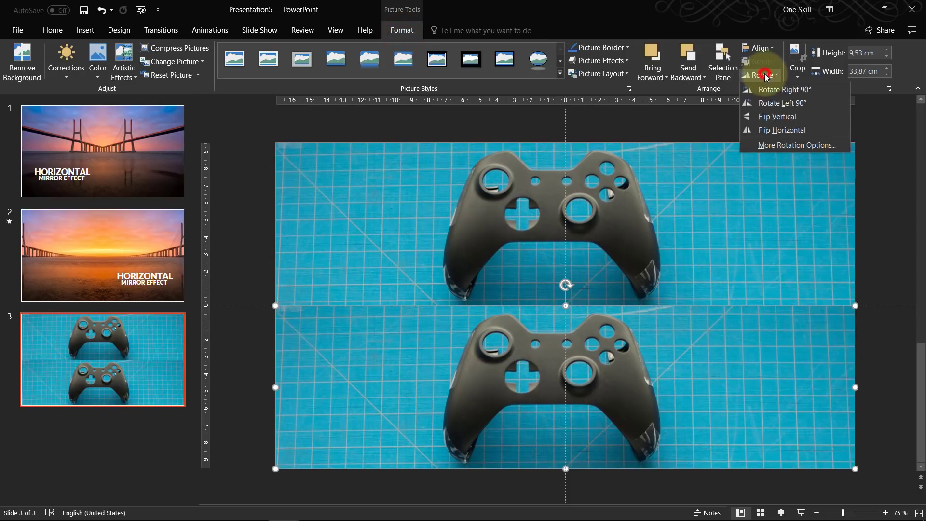
left_click(781, 116)
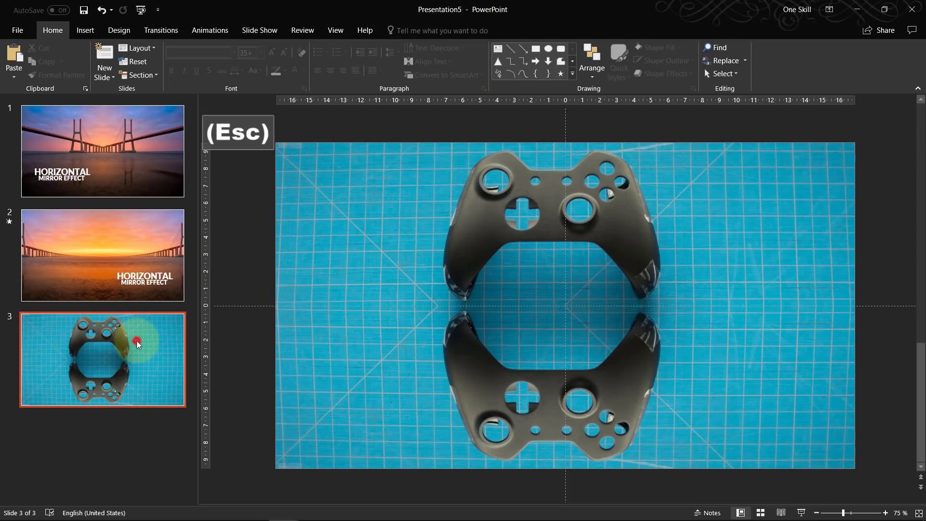
Step: Duplicate slide 3 as slide 4 and delete its lower flipped picture
key("ctrl+d")
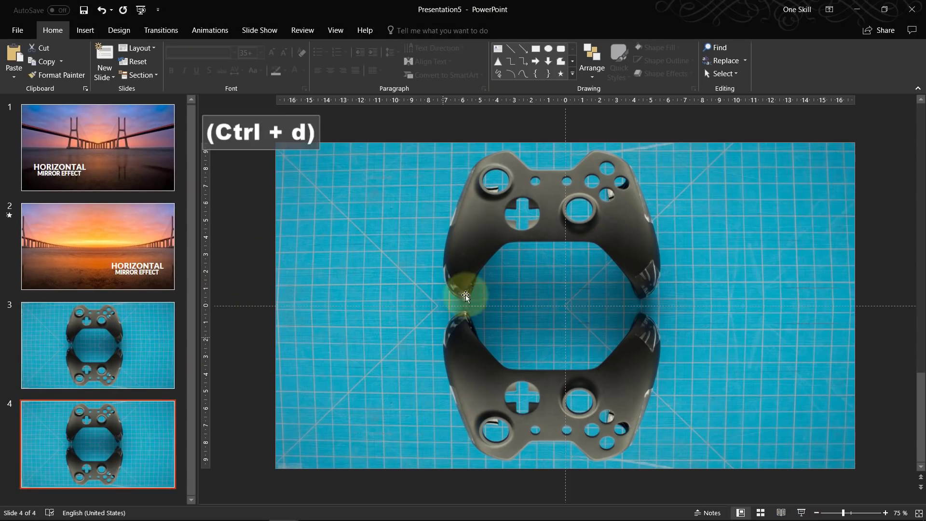
left_click(496, 389)
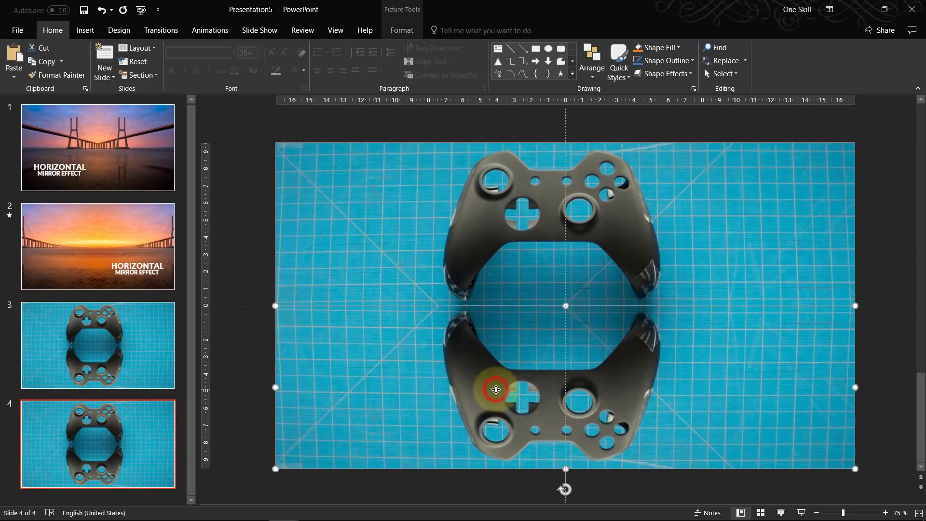
key("Delete")
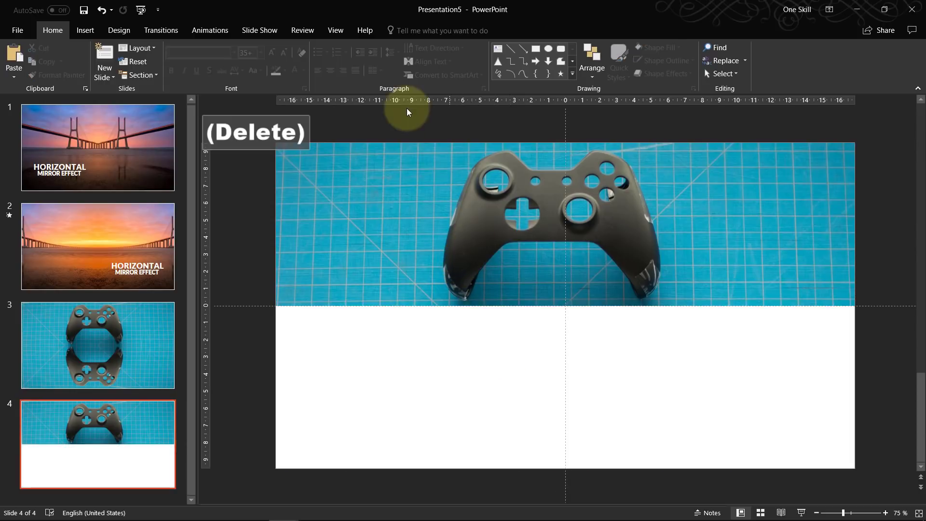
Step: Reframe the top strip's crop on the controller's lower body and small parts
left_click(434, 213)
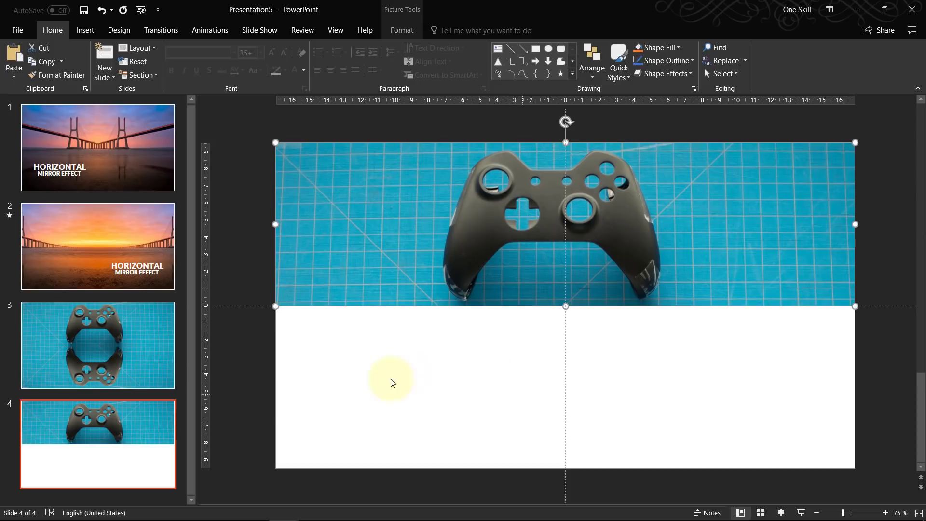
scroll(587, 234, "down", 3, "ctrl")
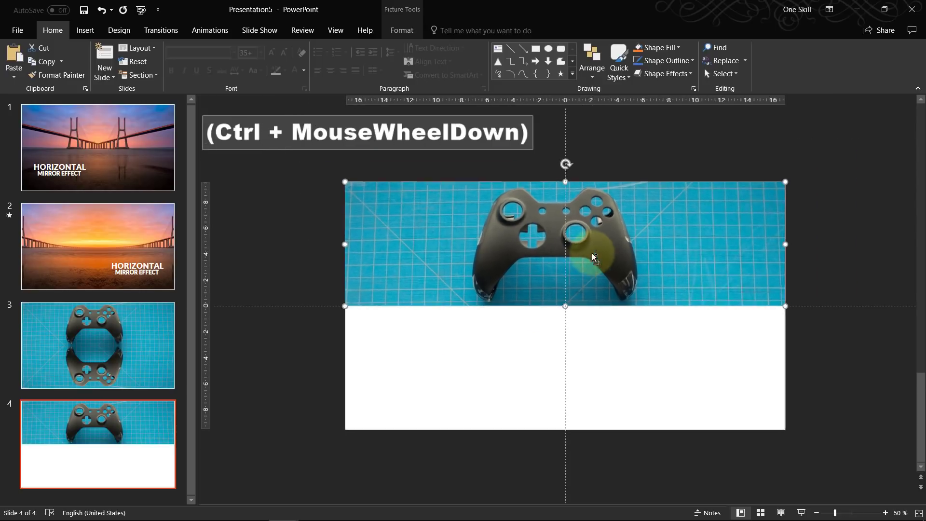
scroll(482, 148, "down", 2, "ctrl")
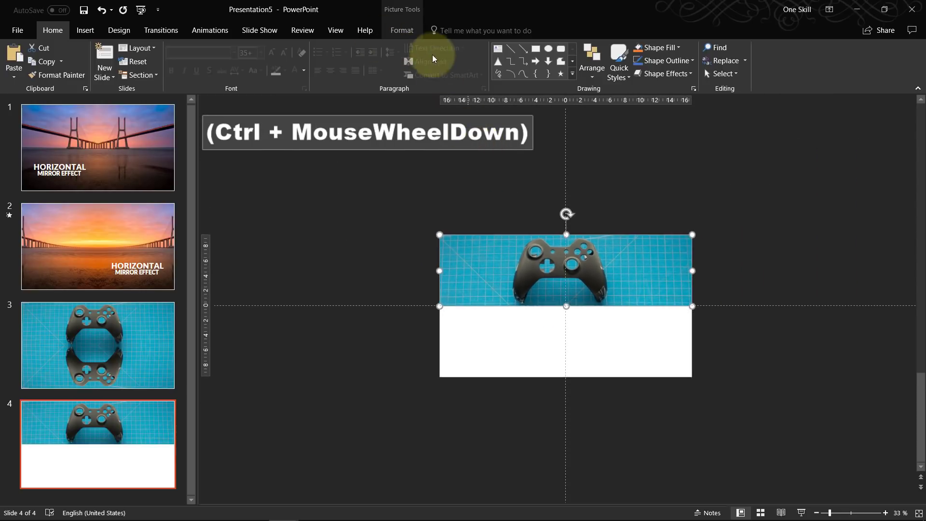
left_click(407, 32)
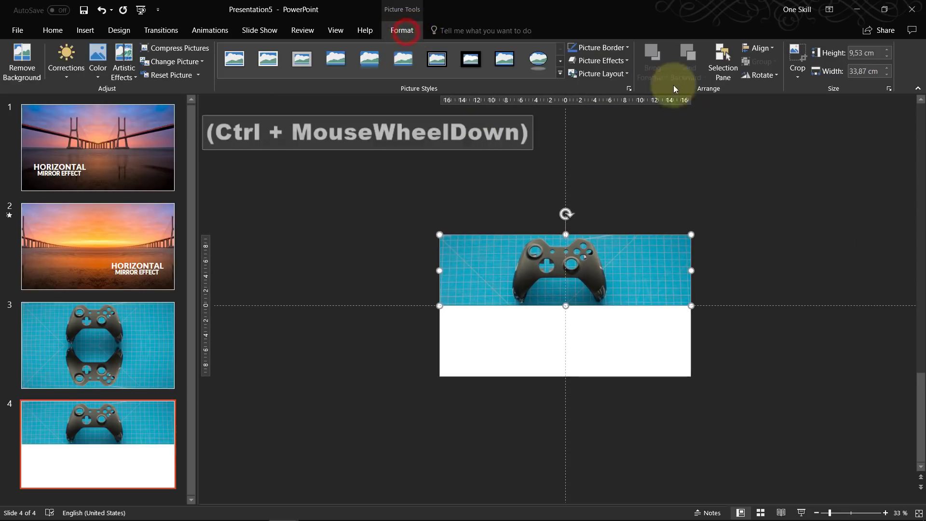
left_click(797, 53)
left_click_drag(593, 378, 612, 295, "shift")
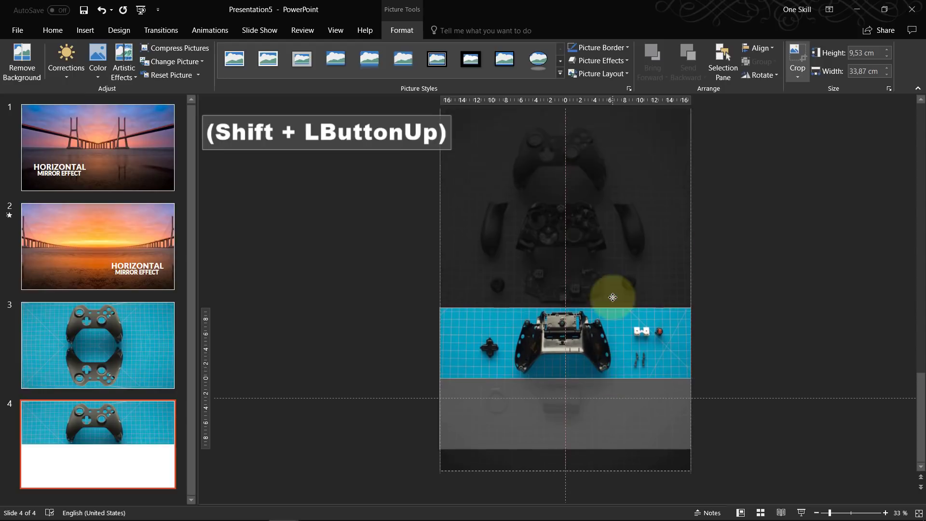
Step: Finish the reframed crop and duplicate the top controller strip
left_click(800, 56)
scroll(635, 304, "up", 3, "ctrl")
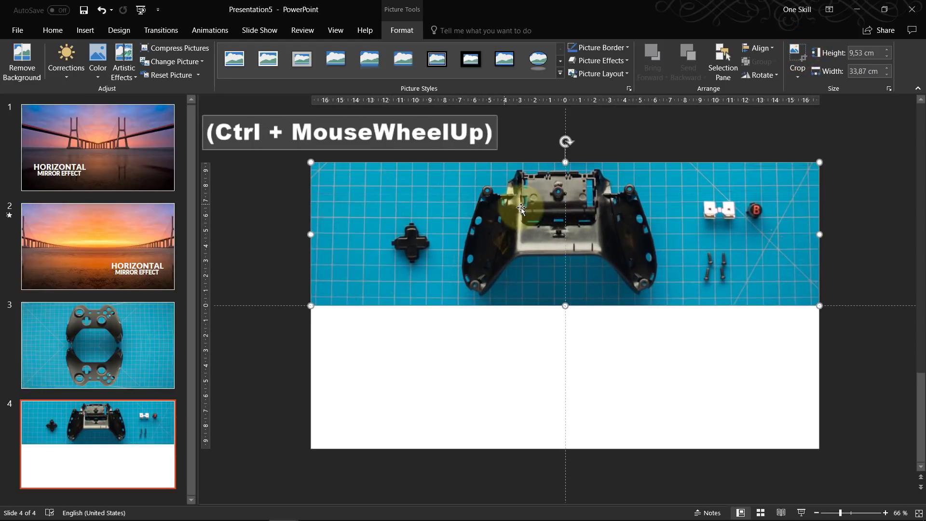
left_click(458, 349)
left_click(447, 247)
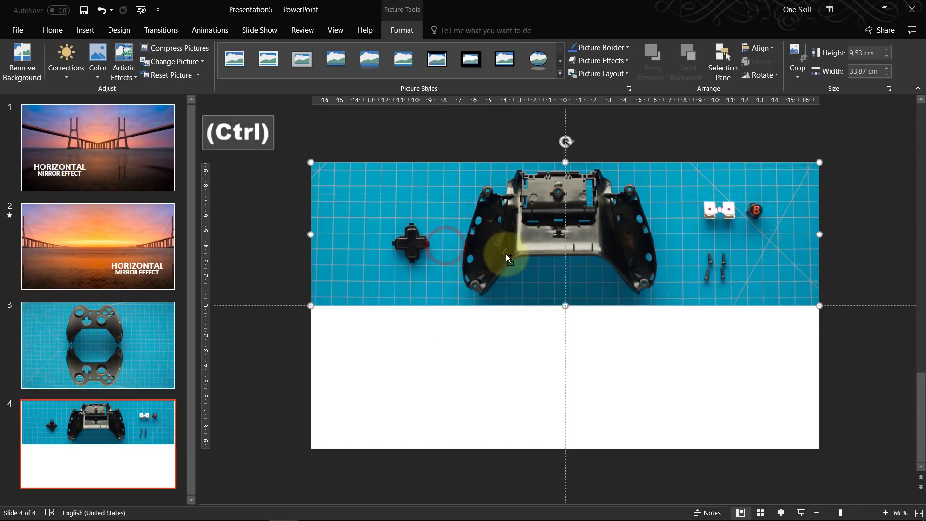
key("ctrl+d")
Step: Align the copy to the slide's bottom and left edges and flip it vertically
left_click(761, 48)
left_click(779, 135)
left_click(761, 47)
left_click(769, 61)
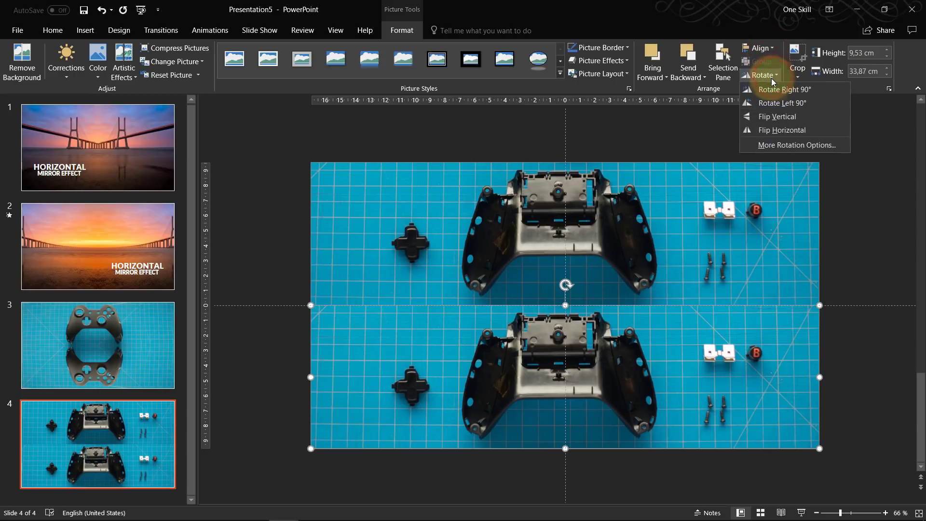
left_click(779, 116)
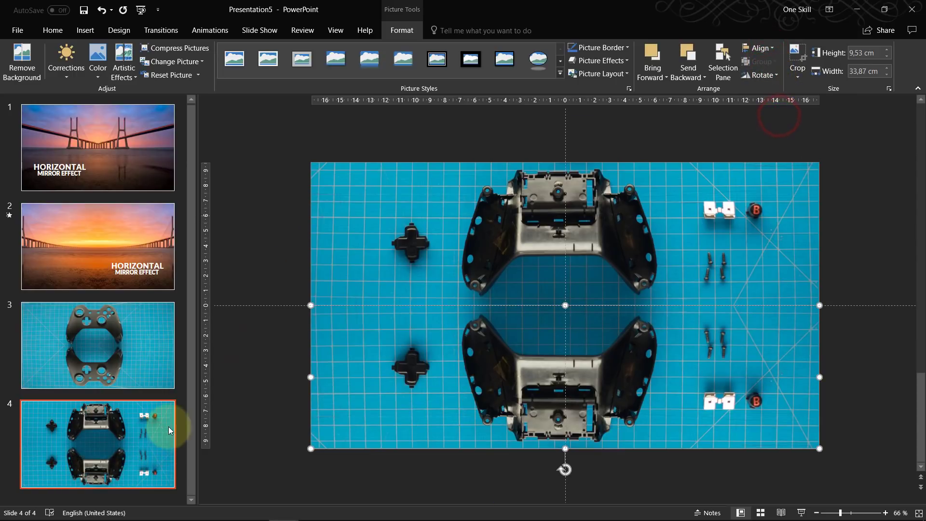
Step: Apply a Morph transition of 04,00 seconds to slide 4 and preview it from slide 3
left_click(134, 430)
left_click(160, 30)
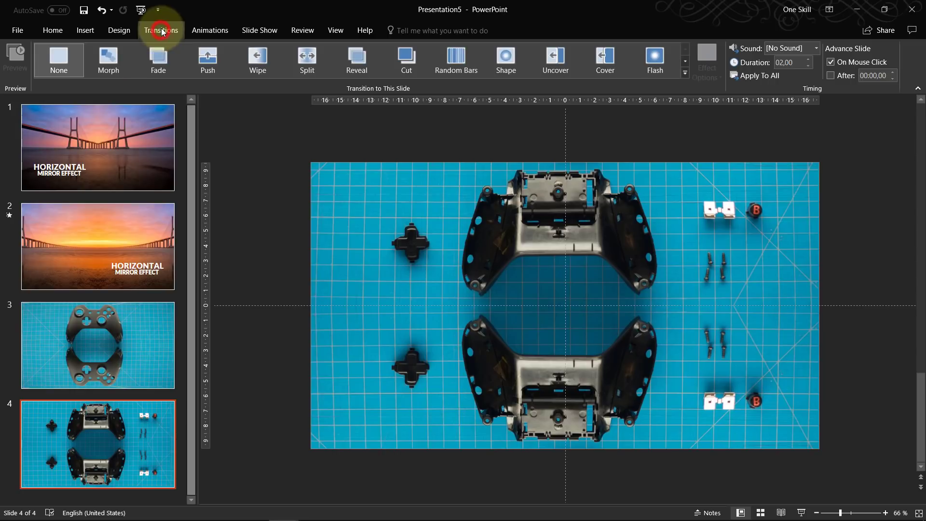
left_click(108, 57)
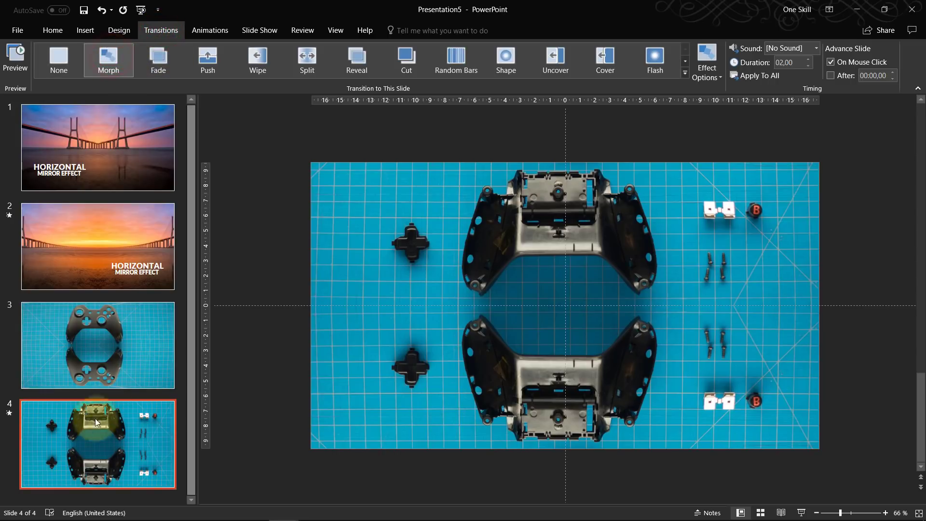
left_click(99, 336)
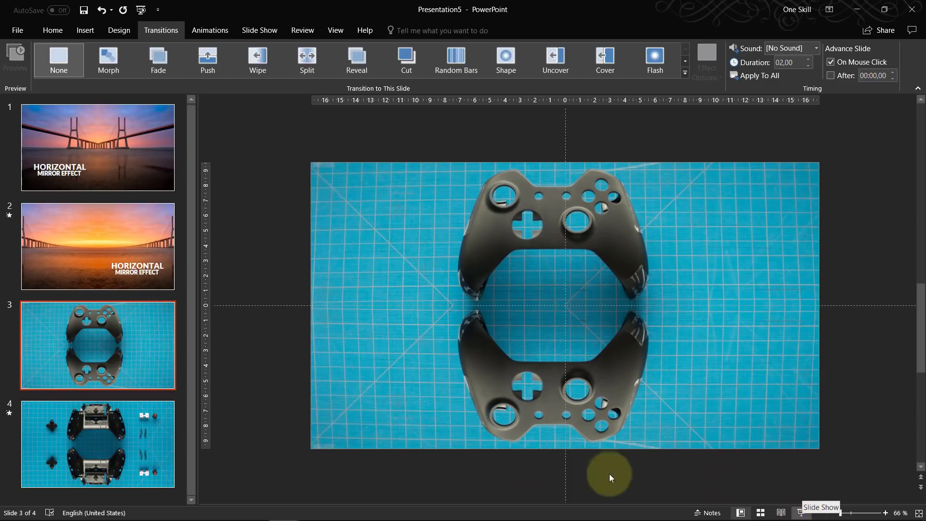
left_click(148, 418)
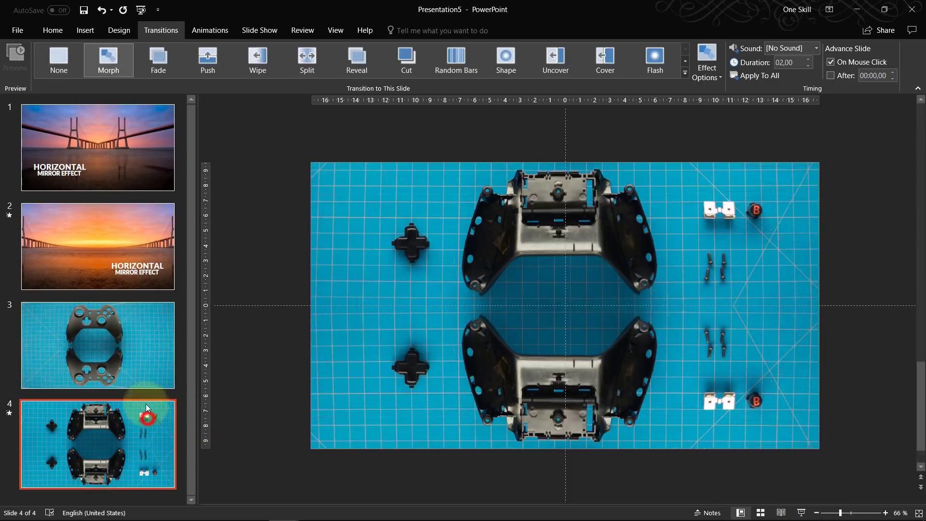
left_click(800, 66)
type("4")
key("Return")
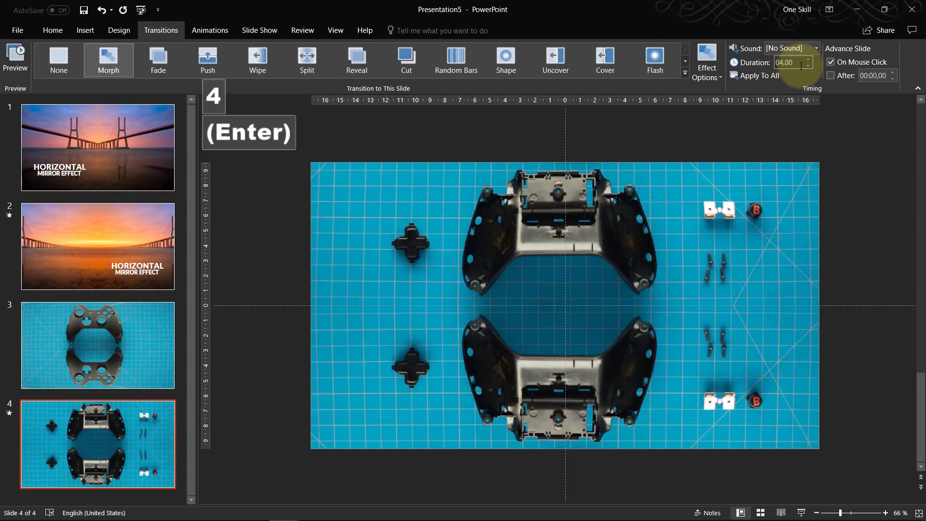
left_click(127, 328)
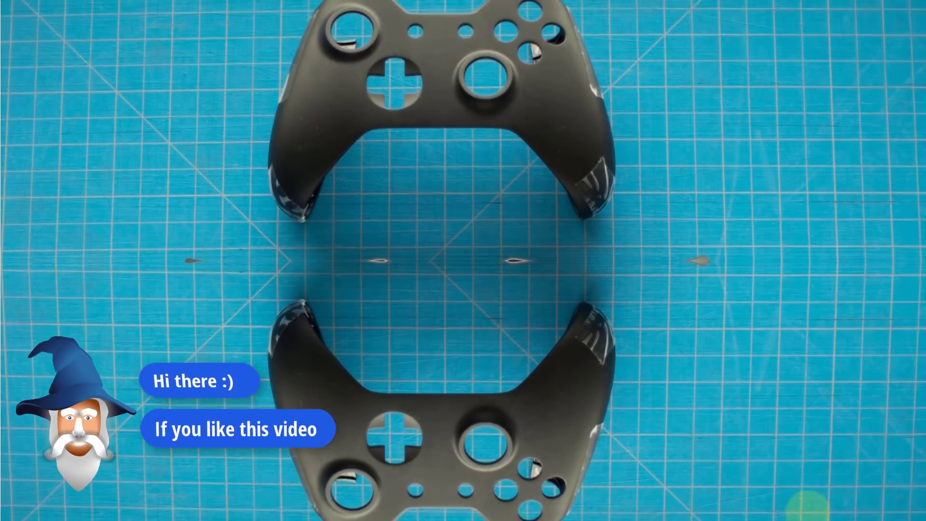
key("Escape")
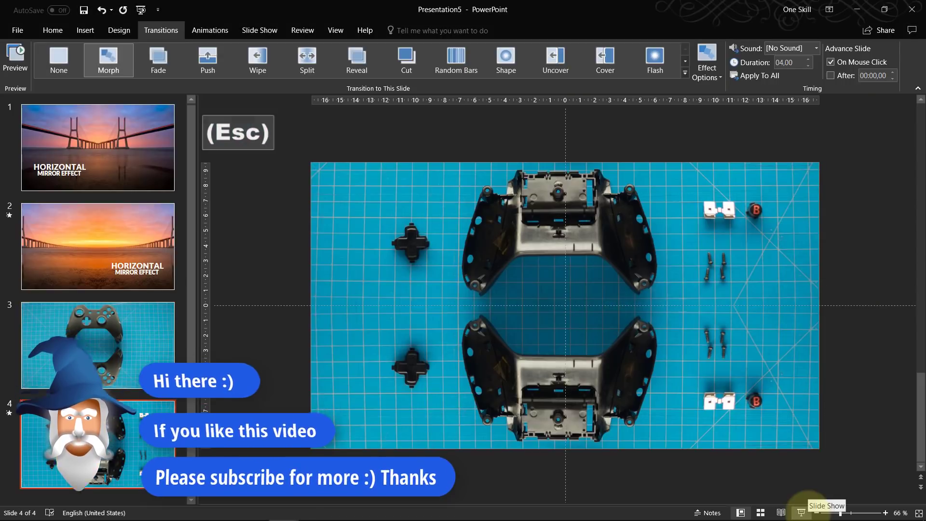
Step: Copy the VERTICAL MIRROR EFFECT title box from the Mirror Parallax deck
key("alt+Tab")
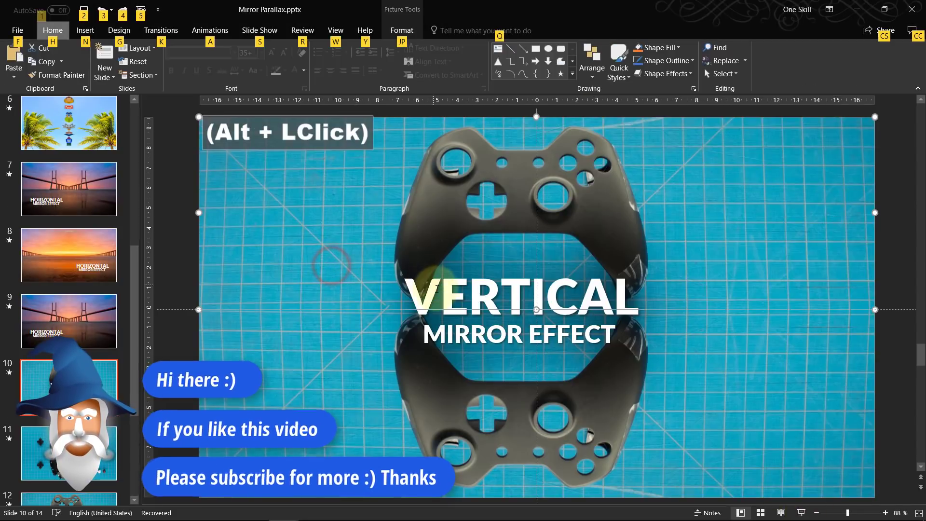
left_click(438, 290, "alt")
left_click(440, 261)
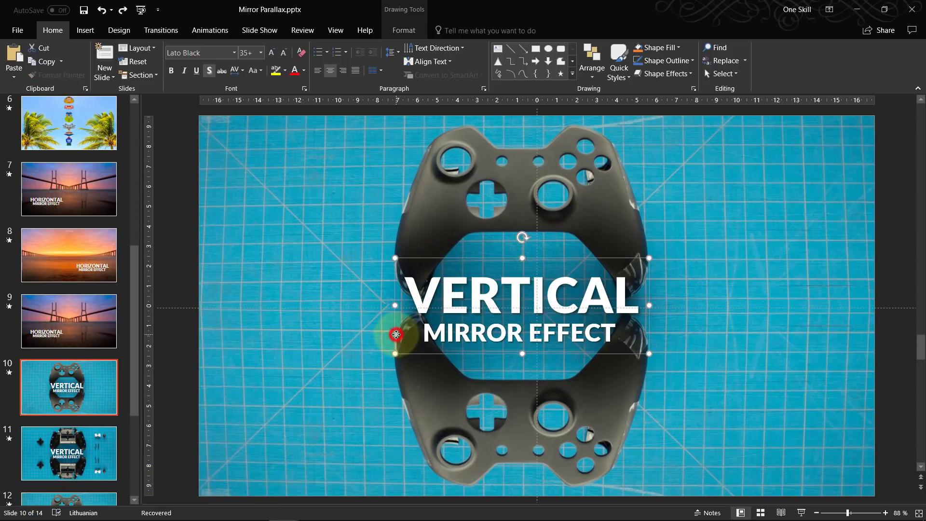
key("ctrl")
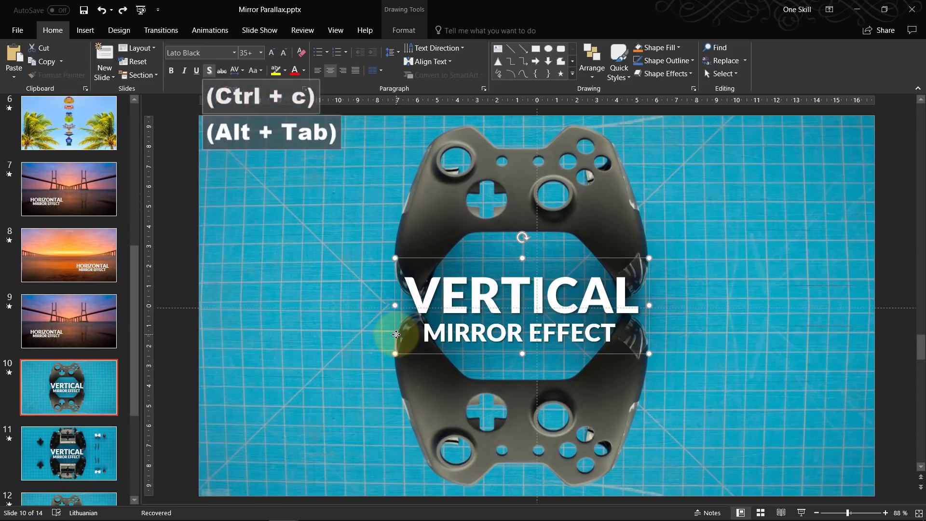
Step: Return to the Presentation5 deck and paste the title onto slide 4
key("alt+Tab")
left_click(172, 272, "alt")
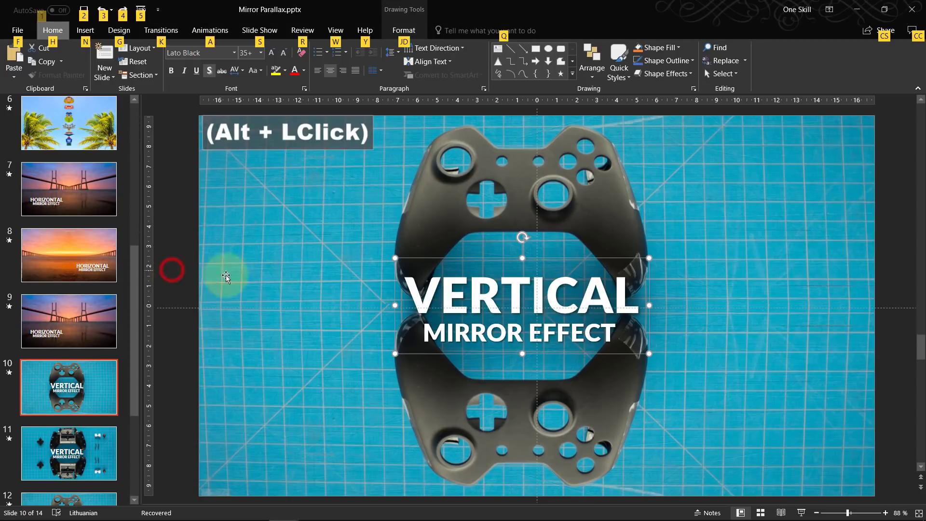
key("alt+Tab")
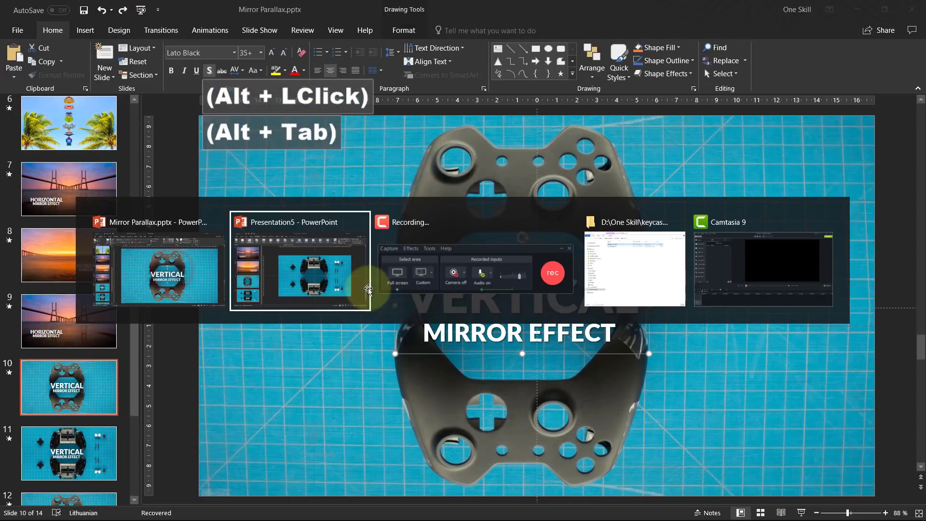
left_click(182, 267, "alt")
key("alt+Tab")
left_click(312, 279, "alt")
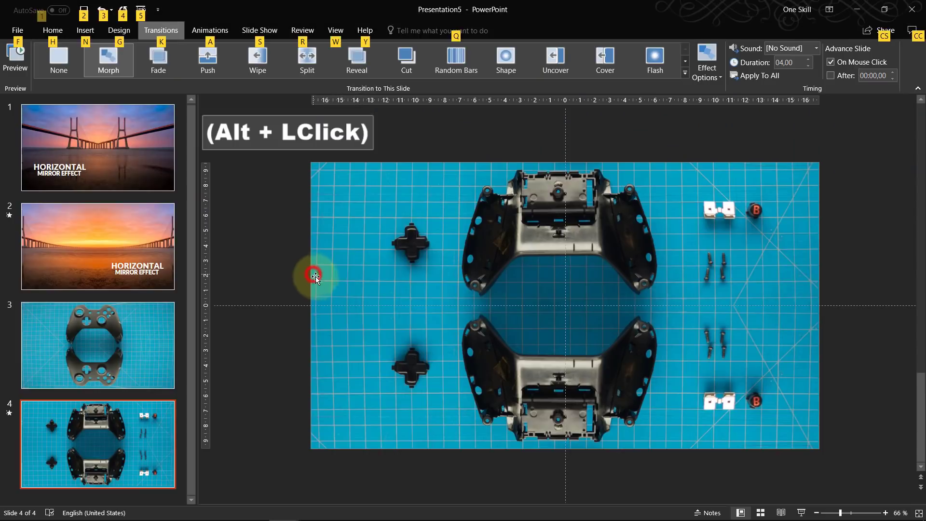
left_click(272, 259)
key("ctrl+v")
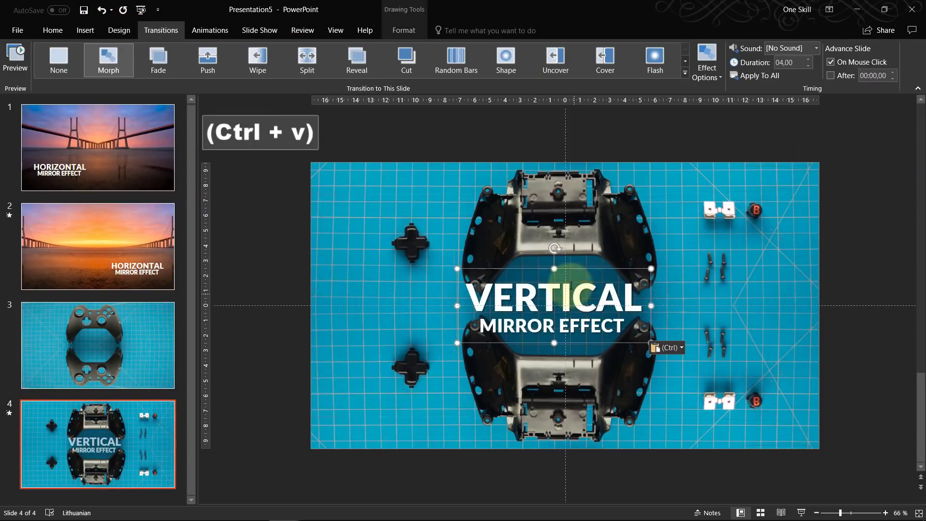
Step: Position the pasted title right of centre, beside the controllers
left_click_drag(581, 269, 589, 266)
key("ctrl")
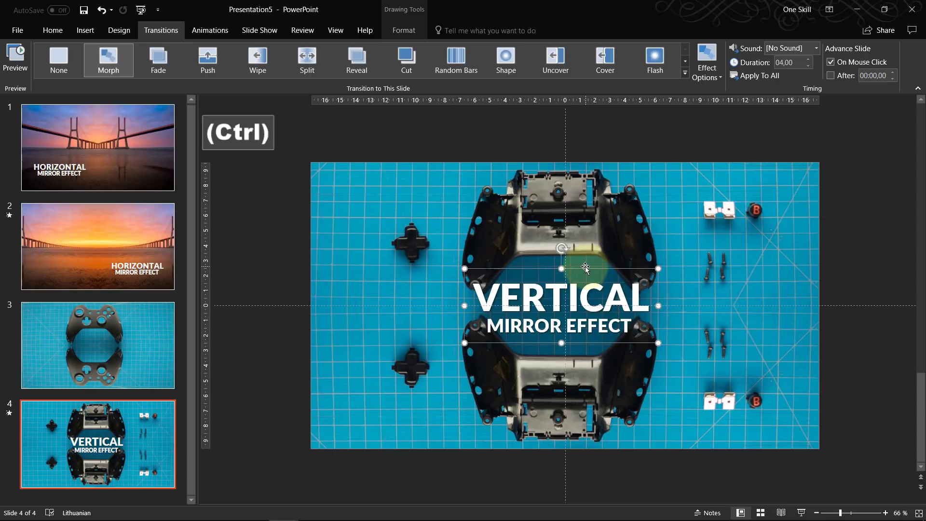
left_click_drag(584, 263, 591, 257)
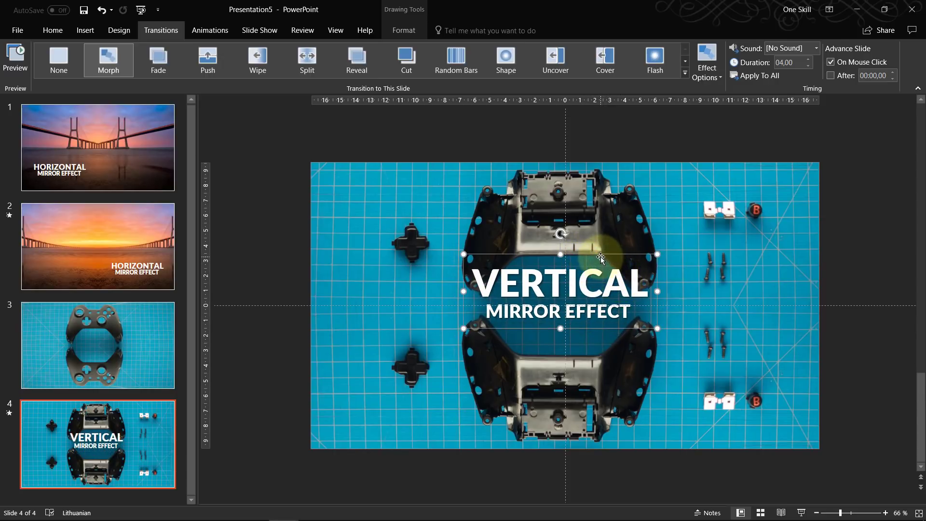
left_click_drag(600, 255, 674, 273)
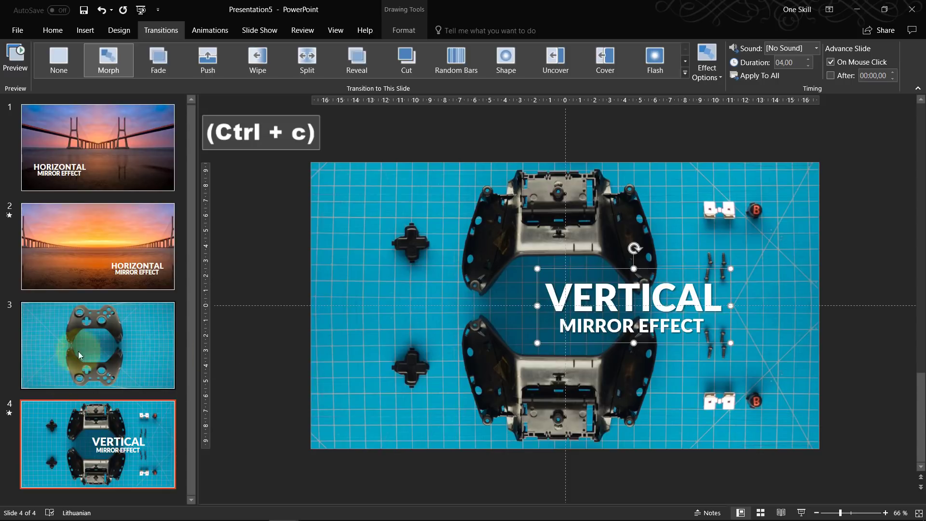
Step: Paste the VERTICAL MIRROR EFFECT title onto slide 3 and drag it left of centre
left_click(95, 336)
key("ctrl+v")
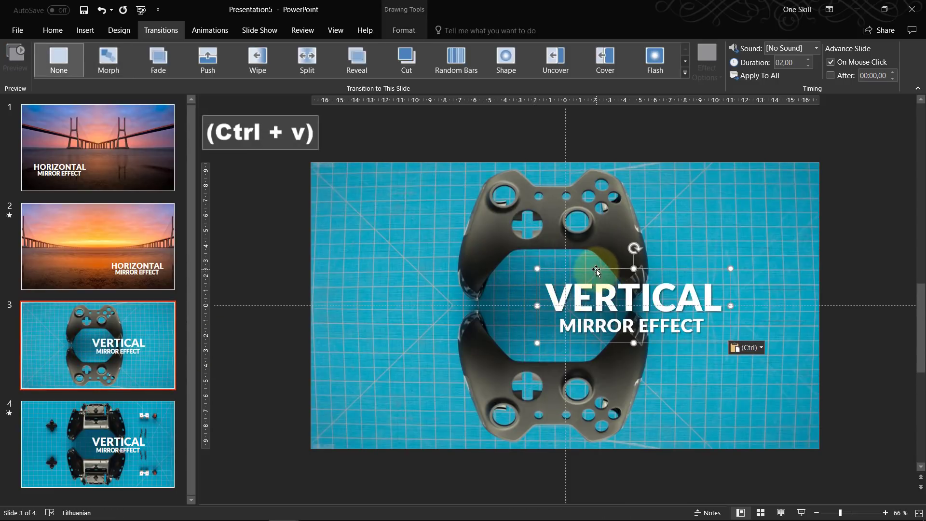
left_click_drag(596, 270, 457, 268)
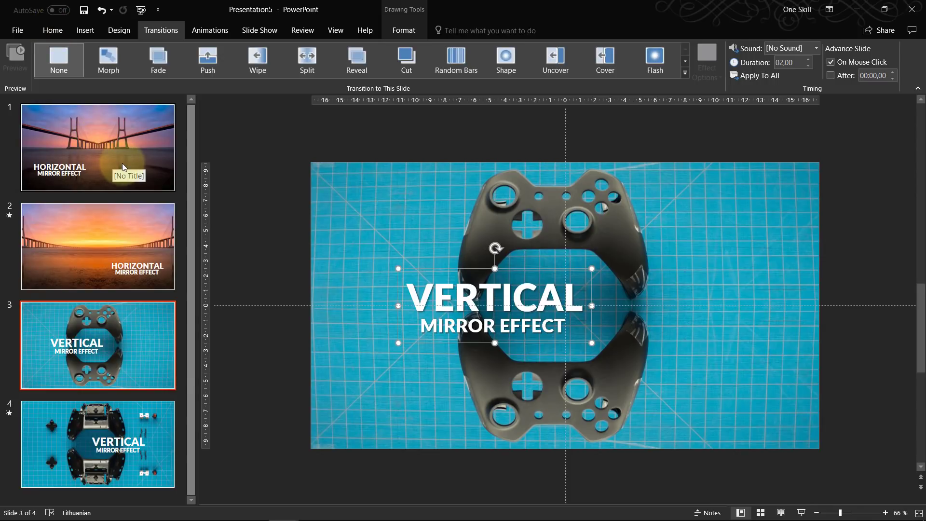
Step: Switch from Presentation5 to Mirror Parallax.pptx and select slide 2, the leaves photo slide
key("alt+Tab")
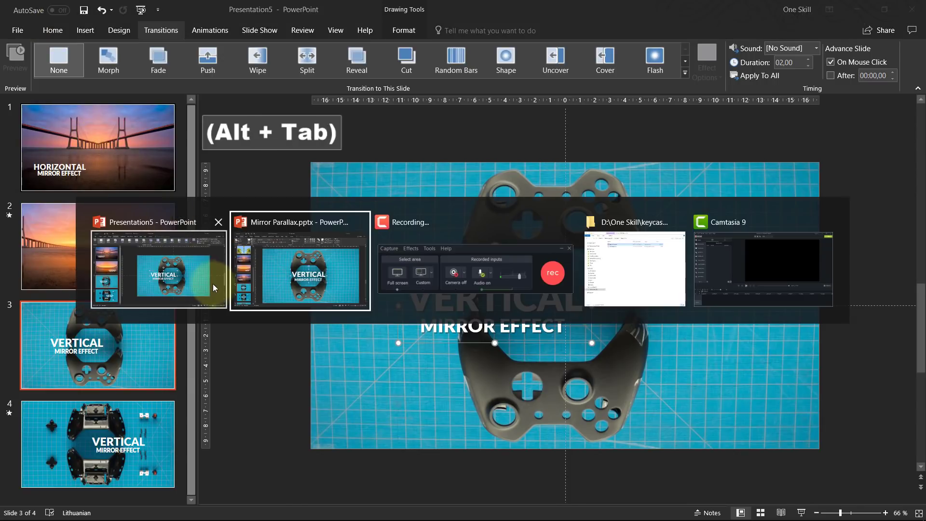
left_click(192, 272, "alt")
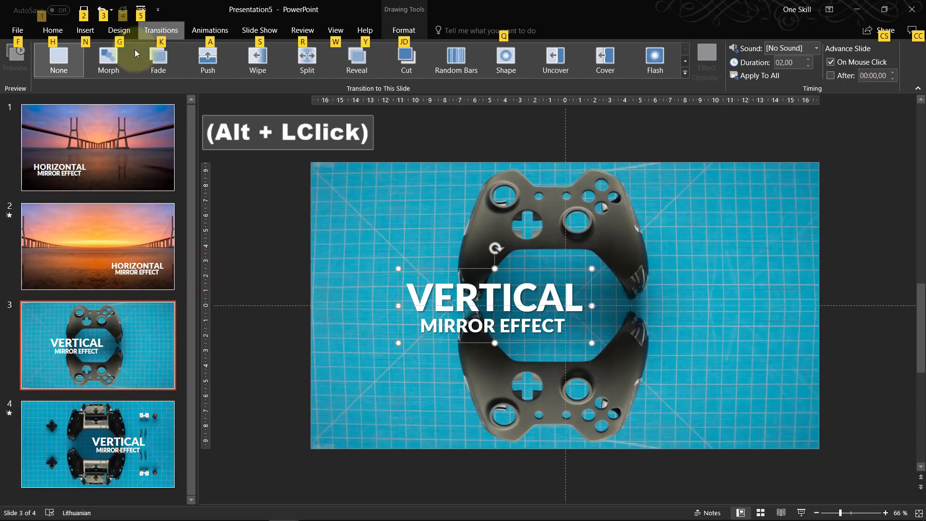
left_click(257, 257)
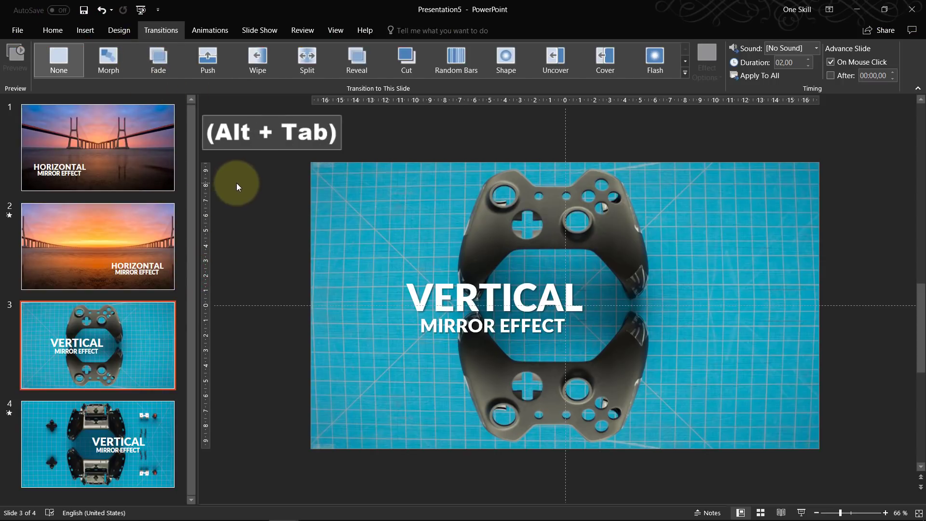
key("alt+Tab")
left_click(191, 265, "alt")
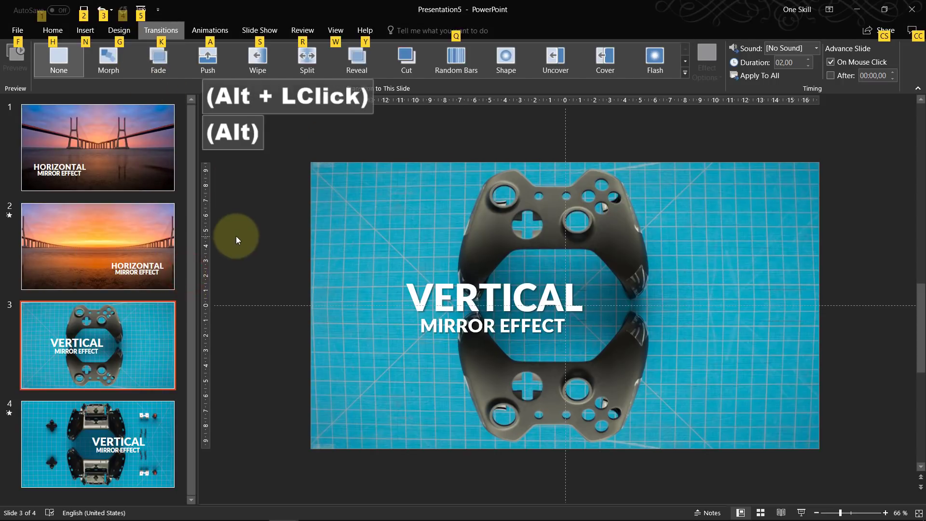
key("alt+Tab")
left_click(291, 277, "alt")
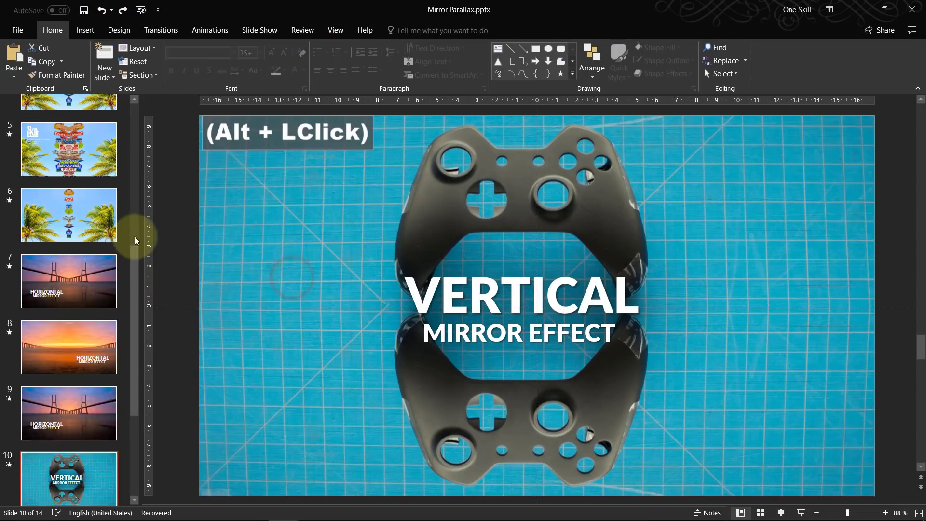
scroll(134, 236, "up", 3)
left_click(69, 145)
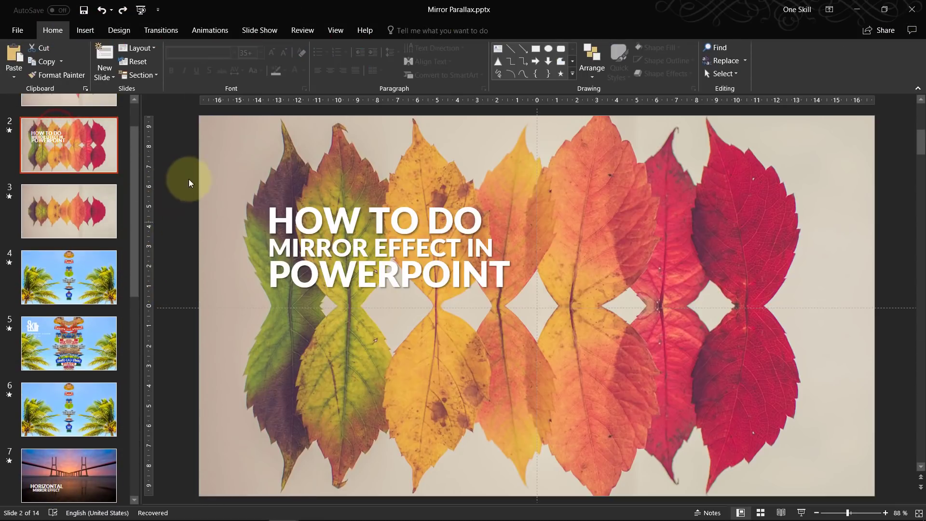